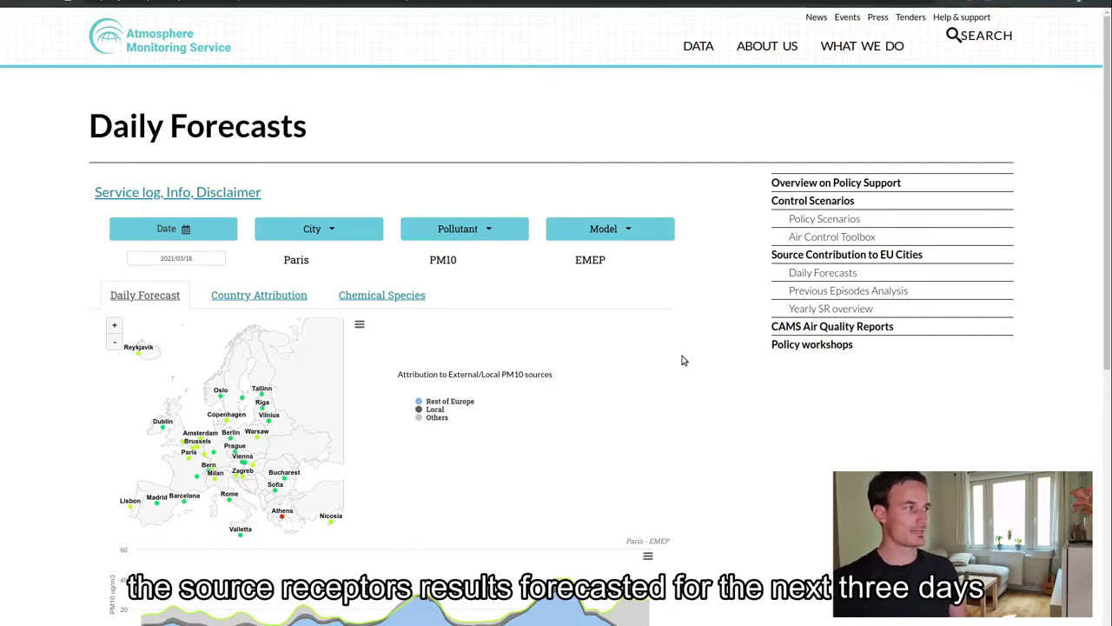
{"action": "left_click", "coordinate": [643, 227]}
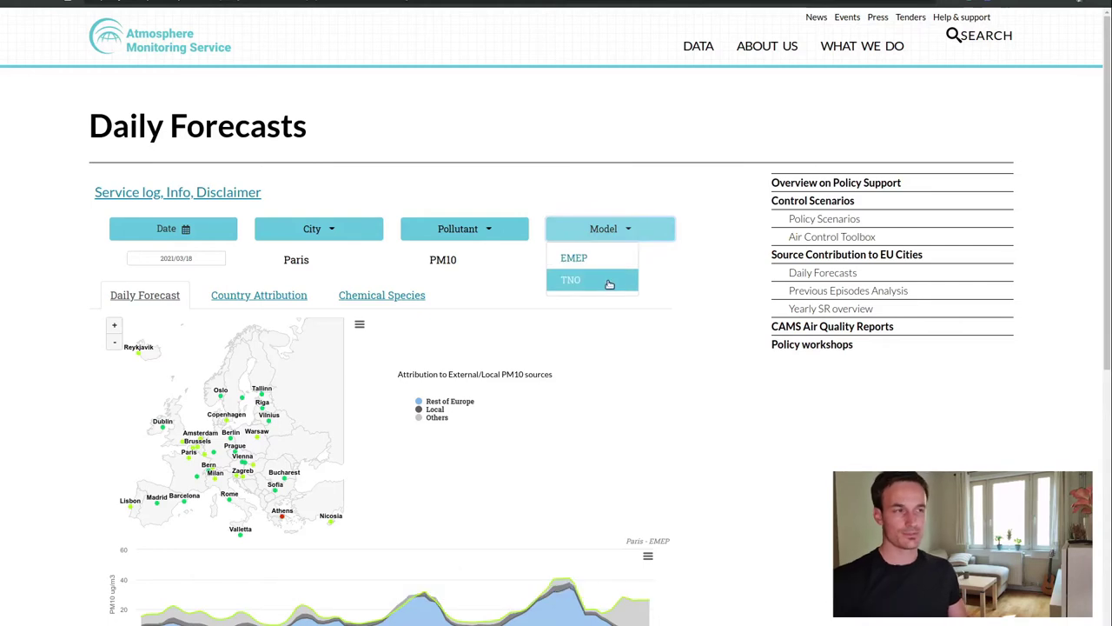
{"action": "left_click", "coordinate": [616, 332]}
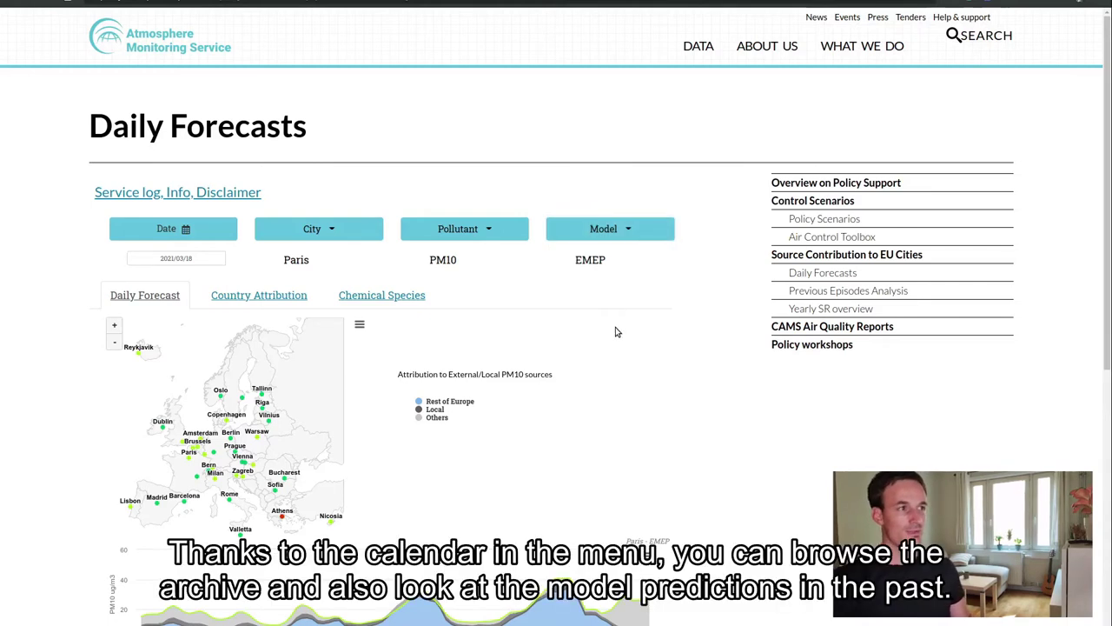
{"action": "left_click", "coordinate": [203, 229]}
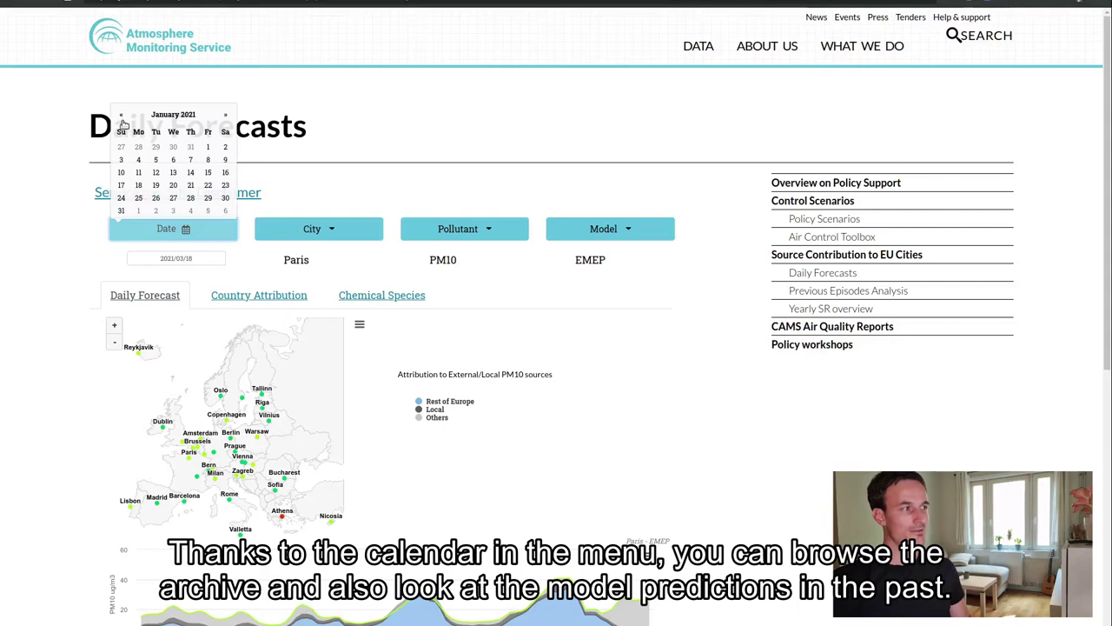
{"action": "left_click", "coordinate": [121, 115]}
{"action": "left_click", "coordinate": [121, 115]}
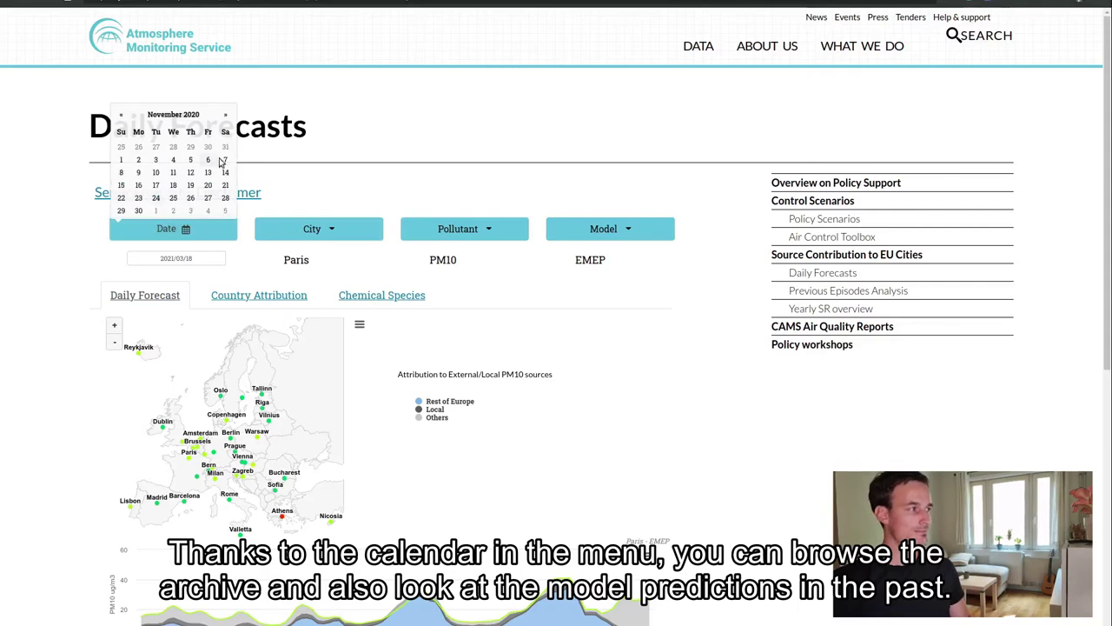
{"action": "left_click", "coordinate": [357, 192]}
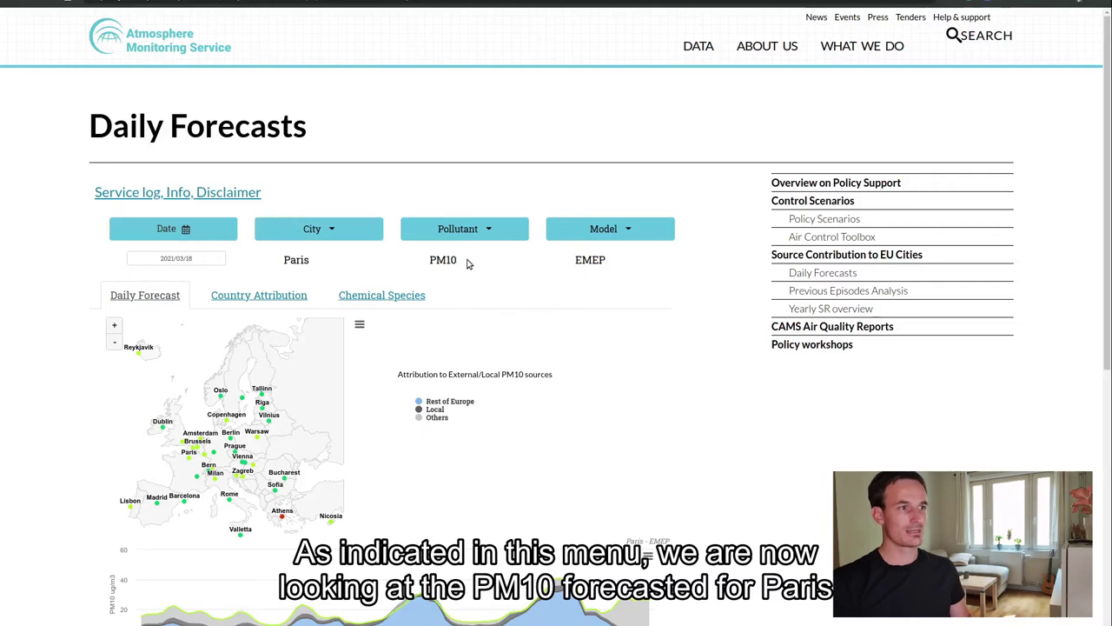
{"action": "left_click_drag", "start_coordinate": [467, 263], "coordinate": [435, 261]}
{"action": "double_click", "coordinate": [296, 260]}
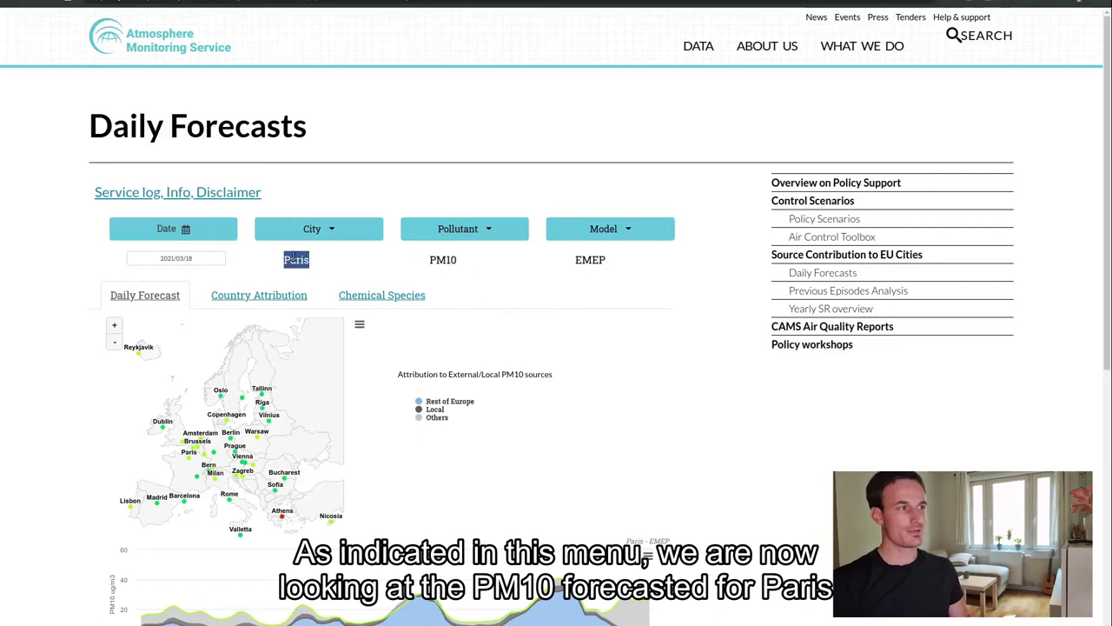
{"action": "double_click", "coordinate": [587, 261]}
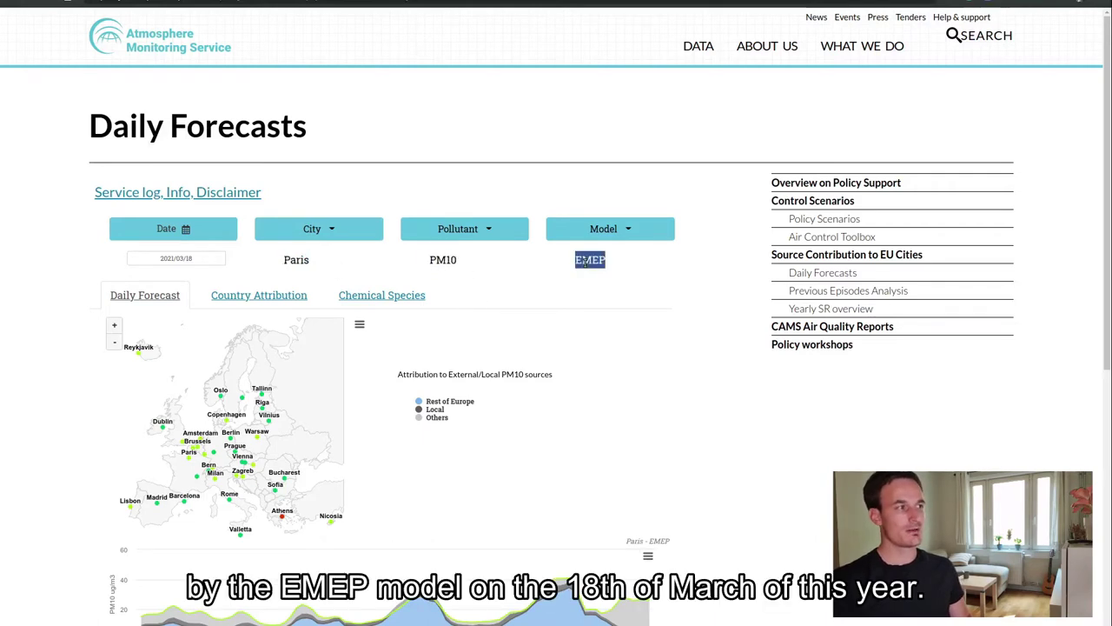
{"action": "left_click", "coordinate": [178, 259]}
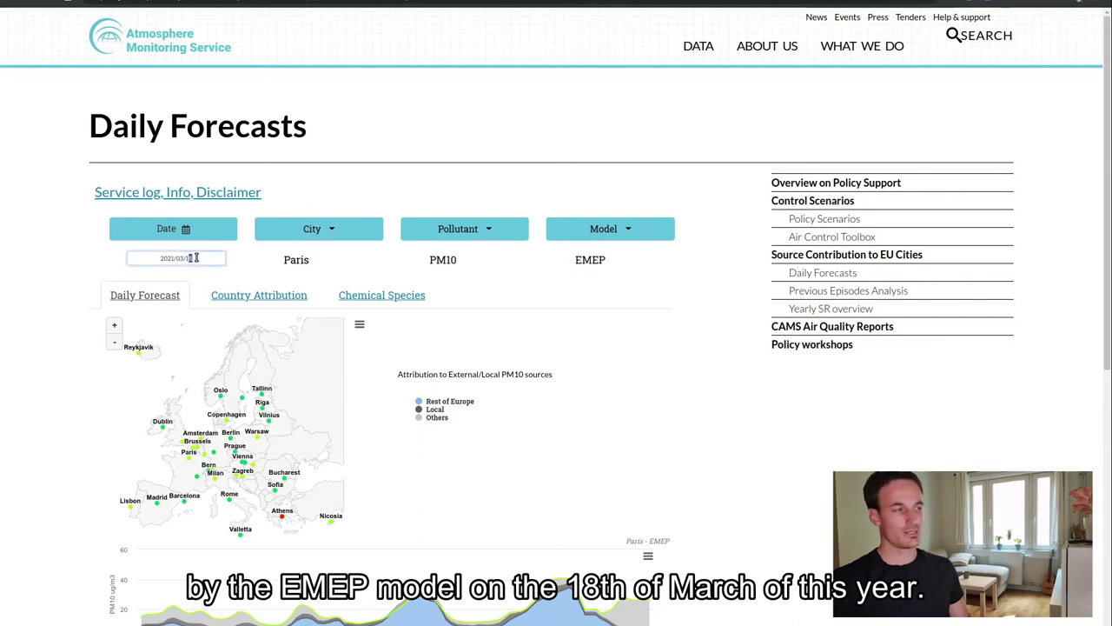
{"action": "left_click", "coordinate": [505, 285]}
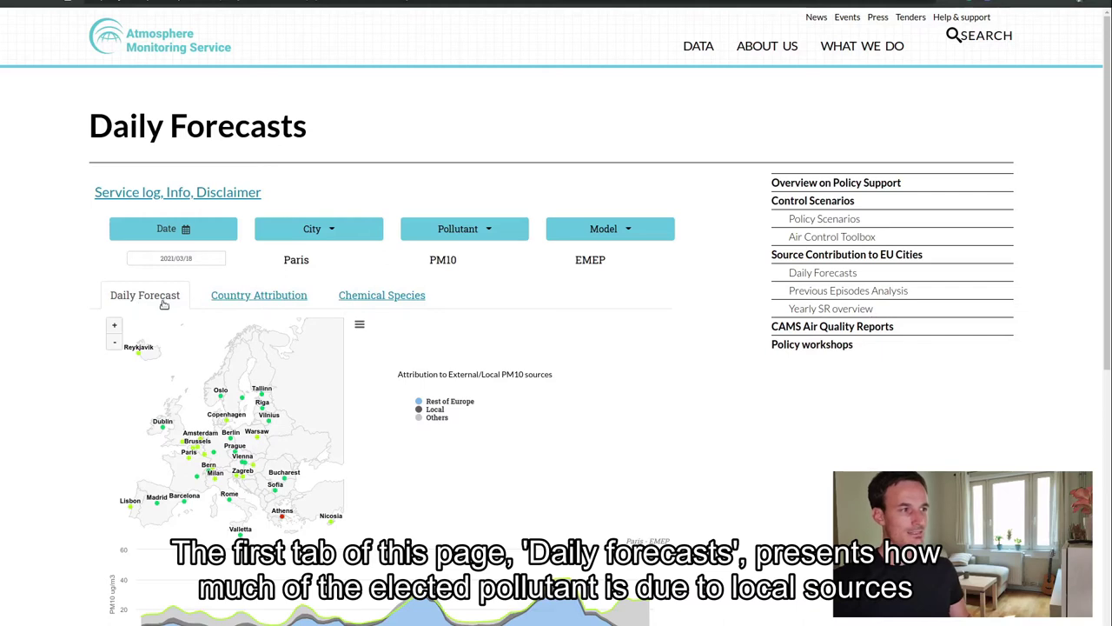
Scroll to the Paris PM10 source charts and toggle Rest of Europe and Others off and back on.
{"action": "scroll", "coordinate": [589, 378], "scroll_direction": "down", "scroll_amount": 3}
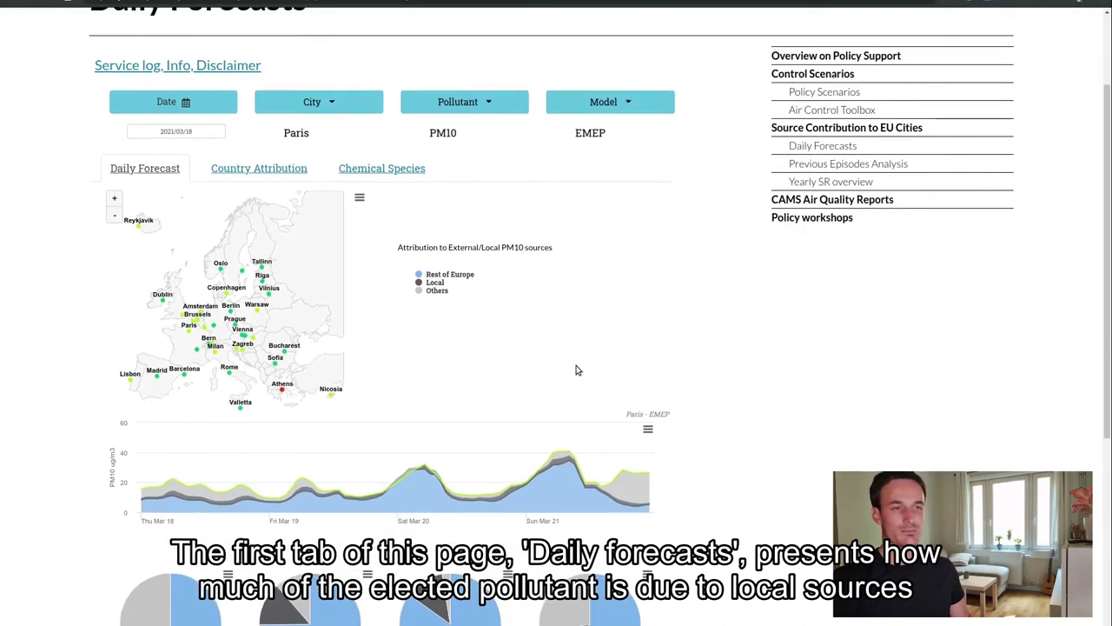
{"action": "scroll", "coordinate": [576, 368], "scroll_direction": "down", "scroll_amount": 1}
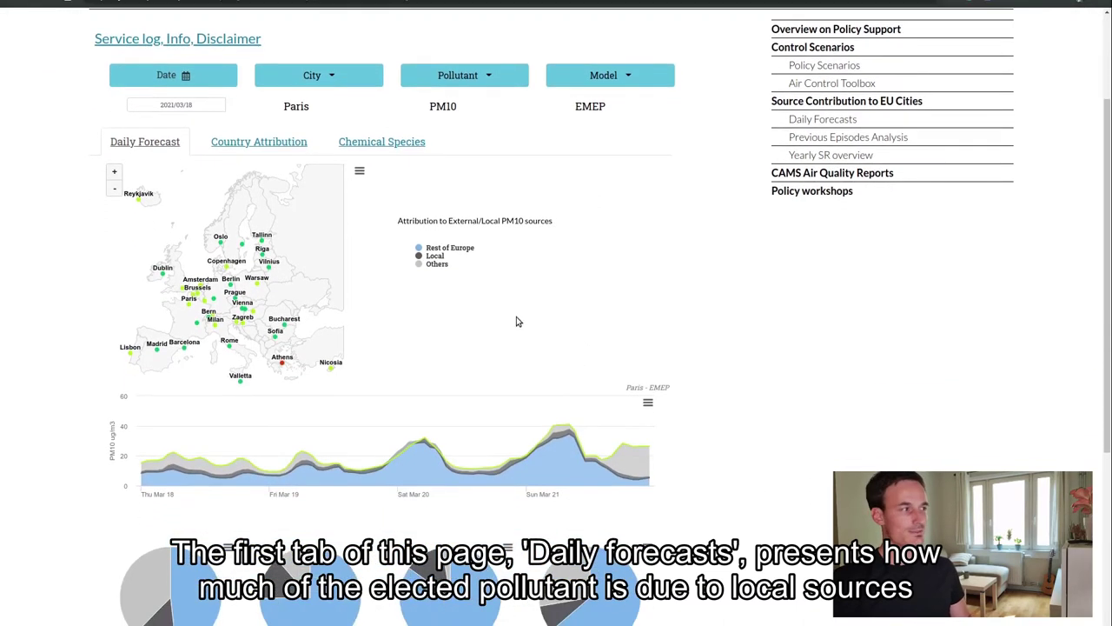
{"action": "left_click", "coordinate": [452, 250]}
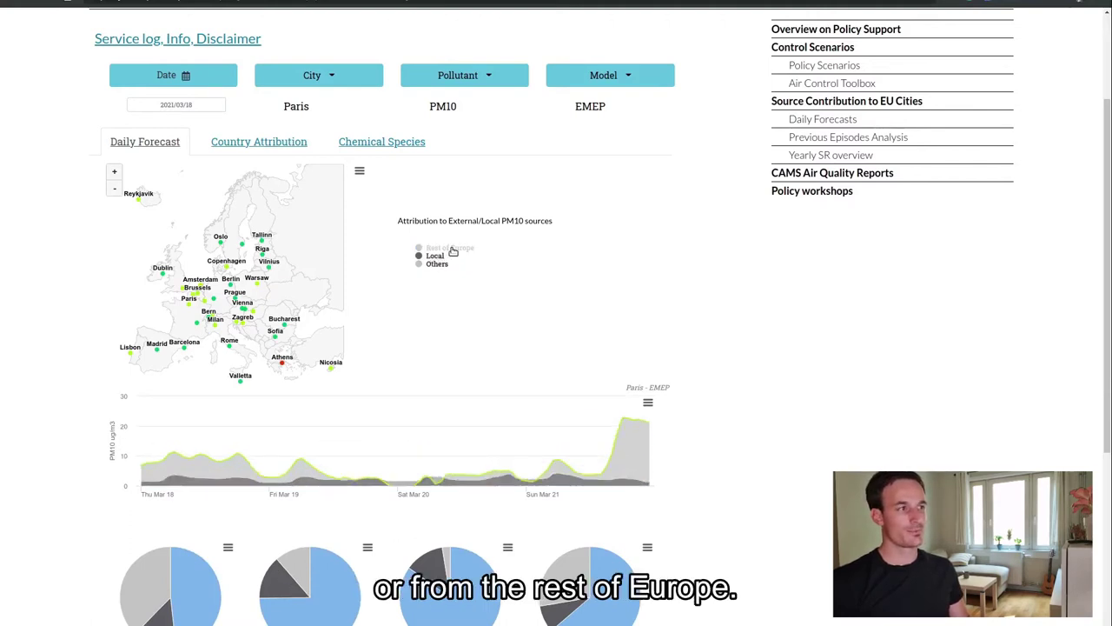
{"action": "left_click", "coordinate": [452, 250]}
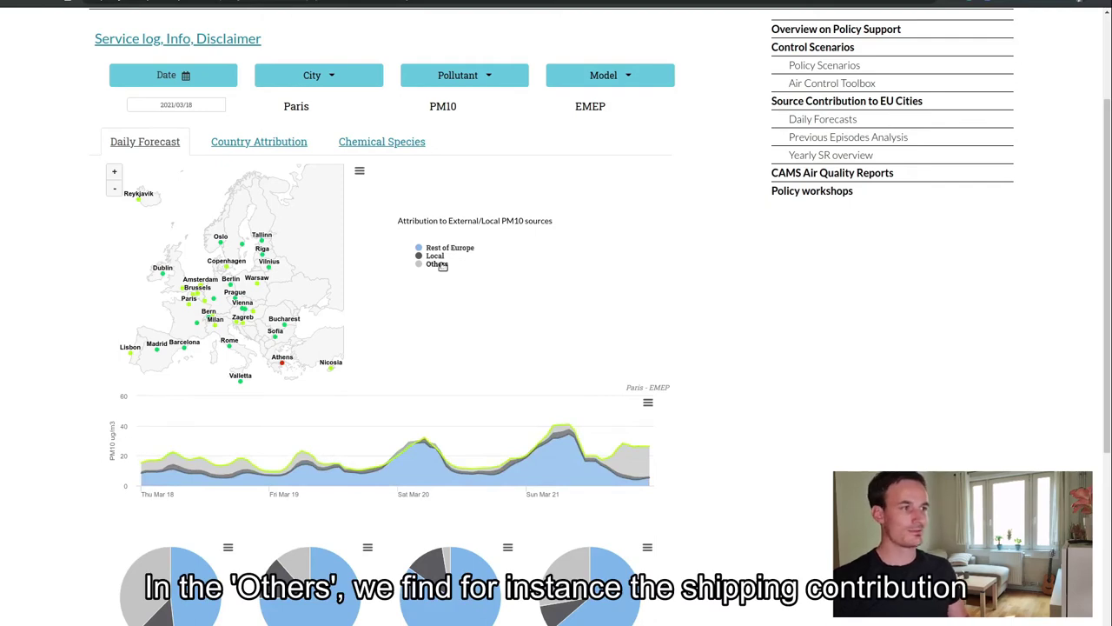
{"action": "left_click", "coordinate": [437, 264]}
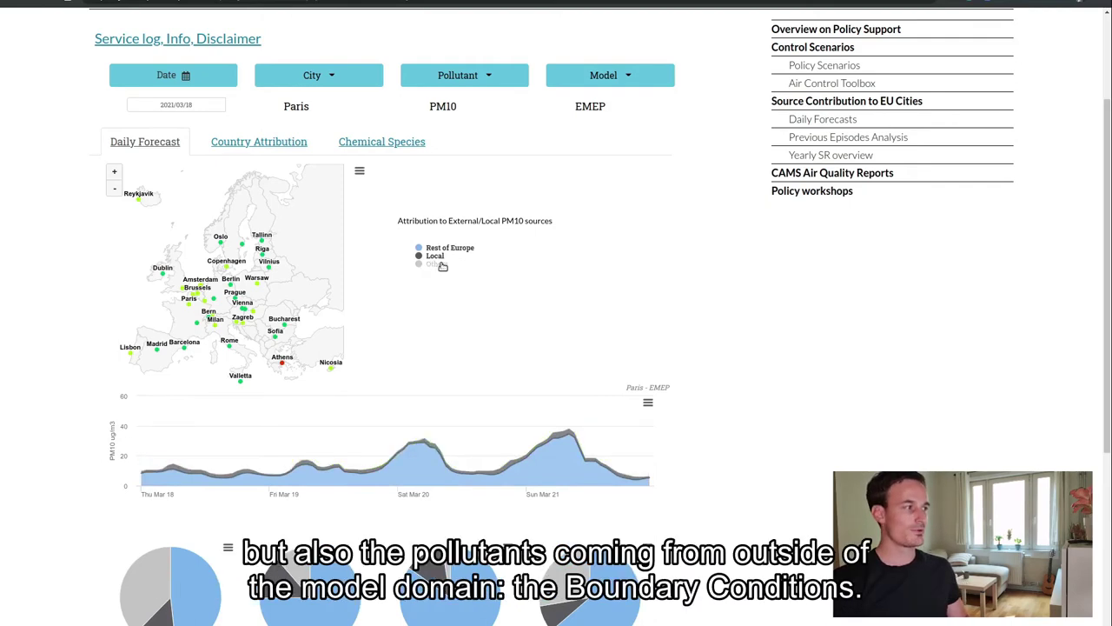
{"action": "left_click", "coordinate": [437, 264]}
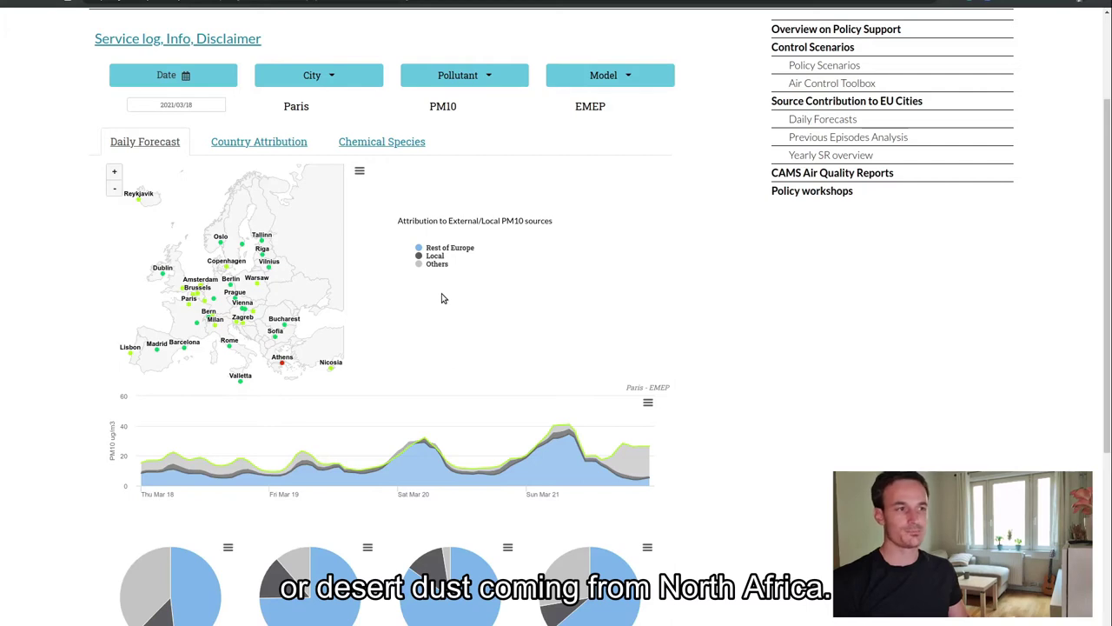
{"action": "scroll", "coordinate": [441, 299], "scroll_direction": "down", "scroll_amount": 1}
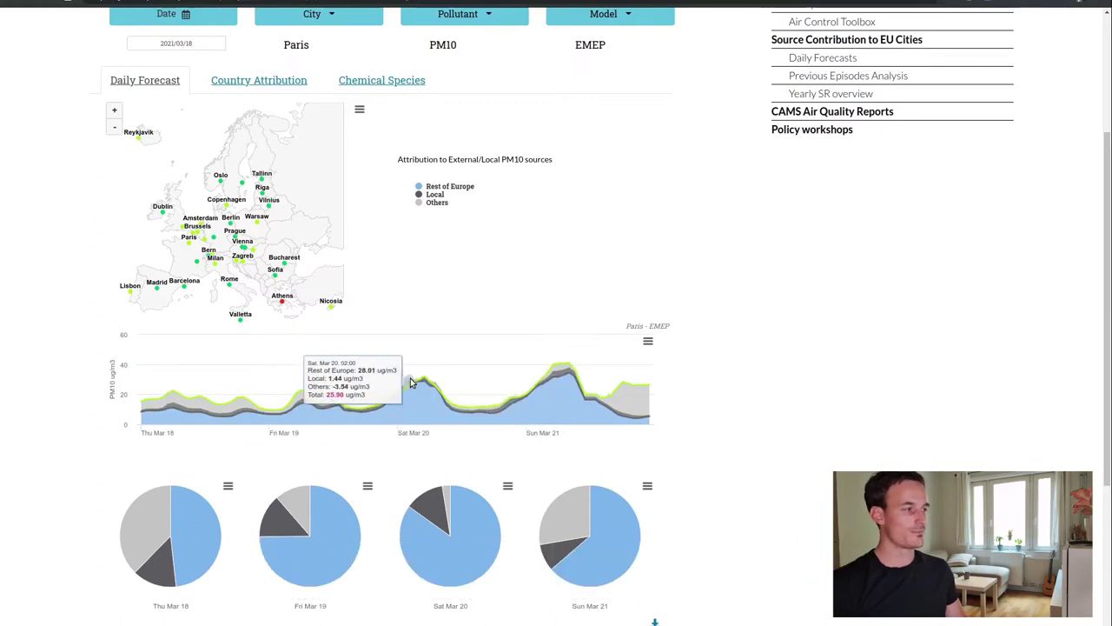
{"action": "left_click_drag", "start_coordinate": [365, 367], "coordinate": [477, 368]}
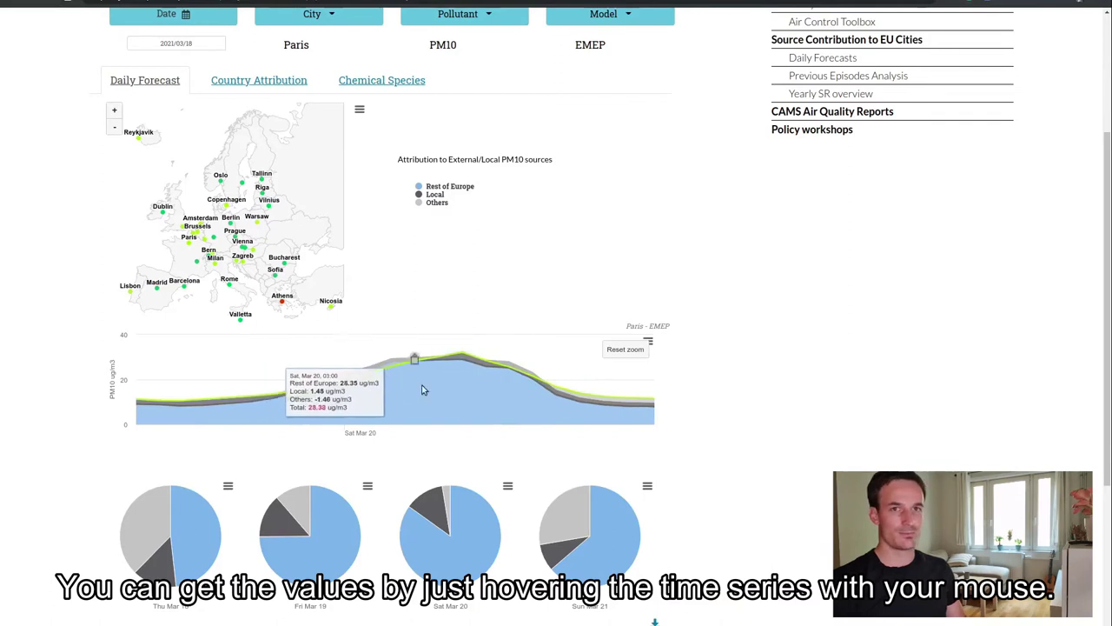
{"action": "left_click", "coordinate": [624, 350]}
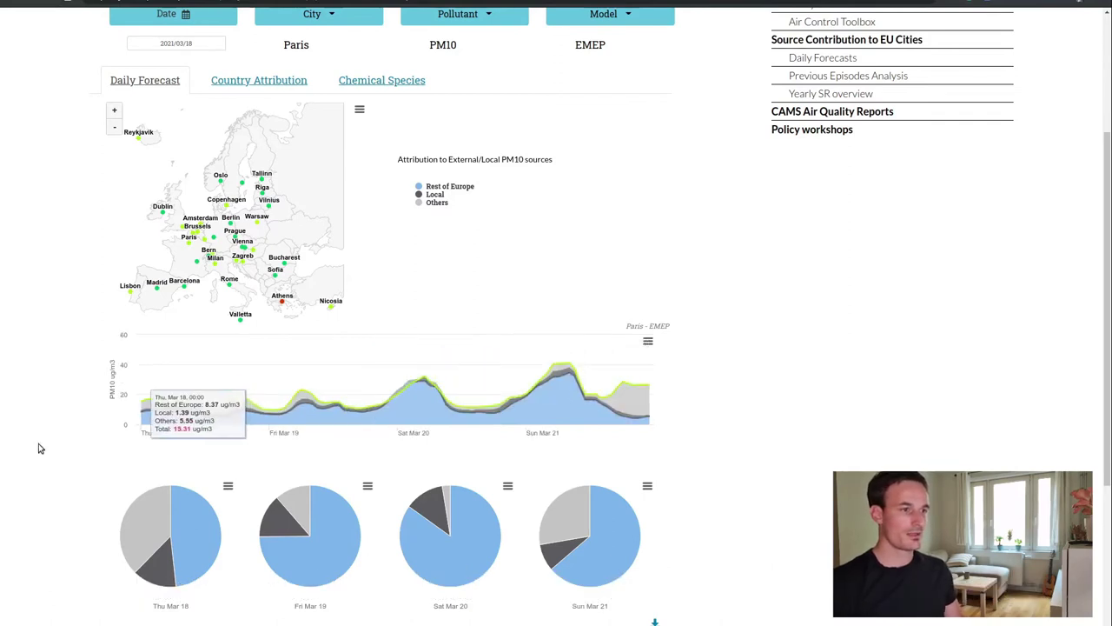
{"action": "scroll", "coordinate": [52, 445], "scroll_direction": "down", "scroll_amount": 1}
{"action": "scroll", "coordinate": [52, 445], "scroll_direction": "down", "scroll_amount": 2}
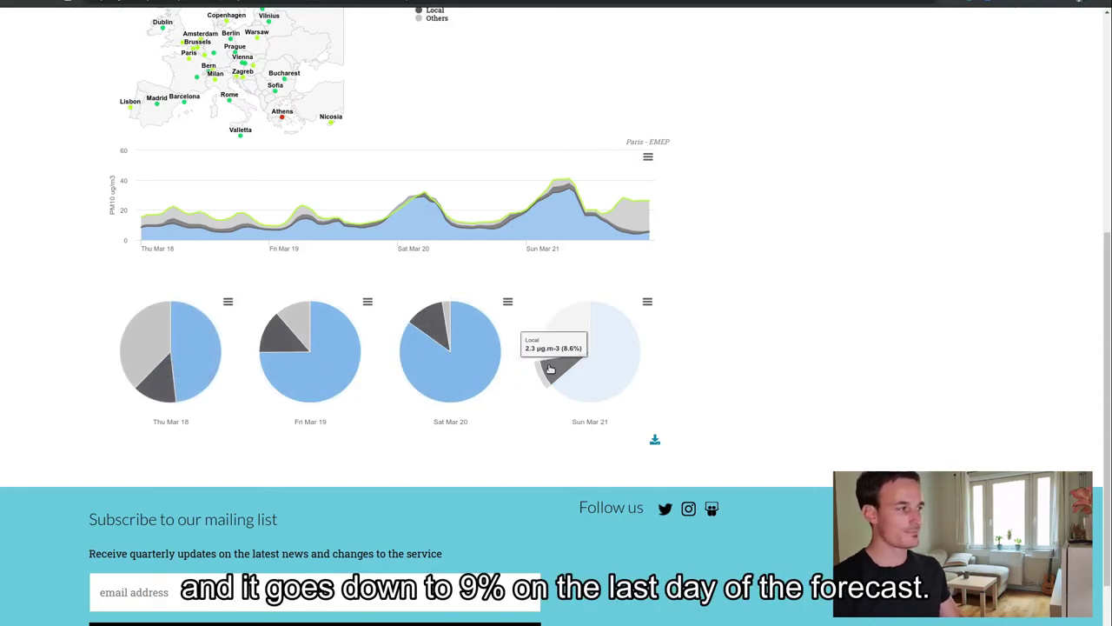
{"action": "scroll", "coordinate": [670, 346], "scroll_direction": "up", "scroll_amount": 2}
{"action": "scroll", "coordinate": [670, 348], "scroll_direction": "up", "scroll_amount": 5}
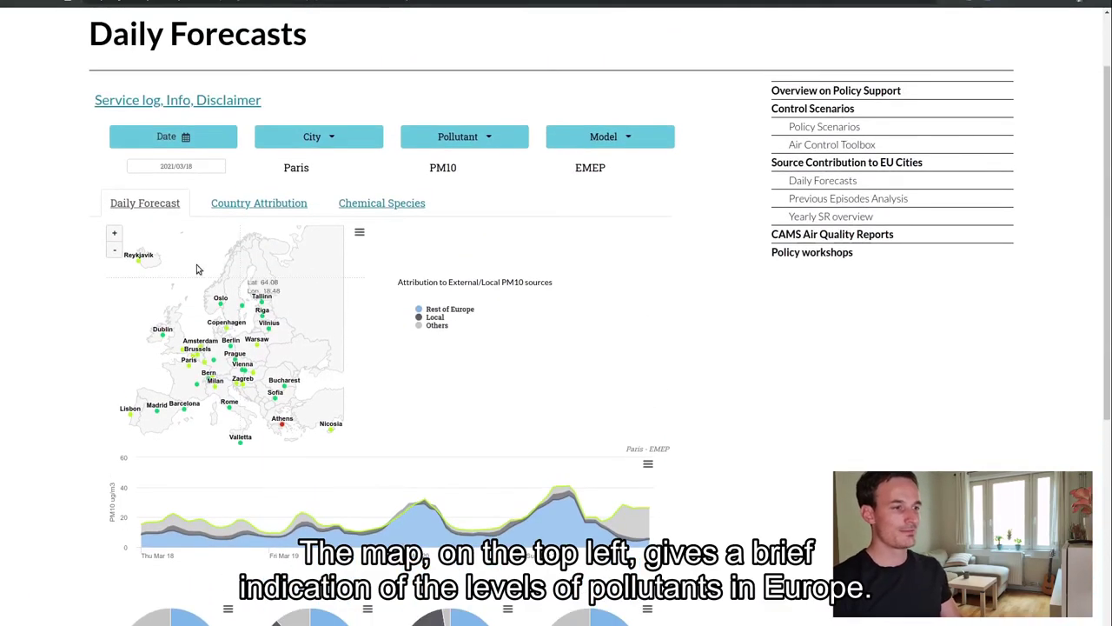
Zoom the forecast map in over Central Europe and pan southeast until Athens appears.
{"action": "left_click", "coordinate": [114, 232]}
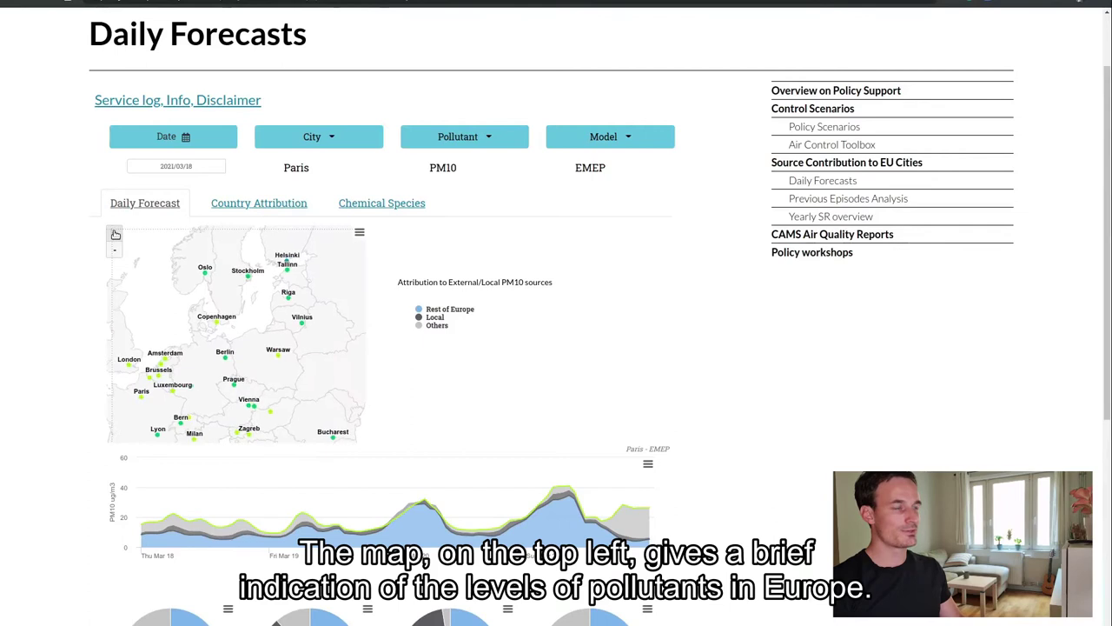
{"action": "scroll", "coordinate": [186, 339], "scroll_direction": "up", "scroll_amount": 1}
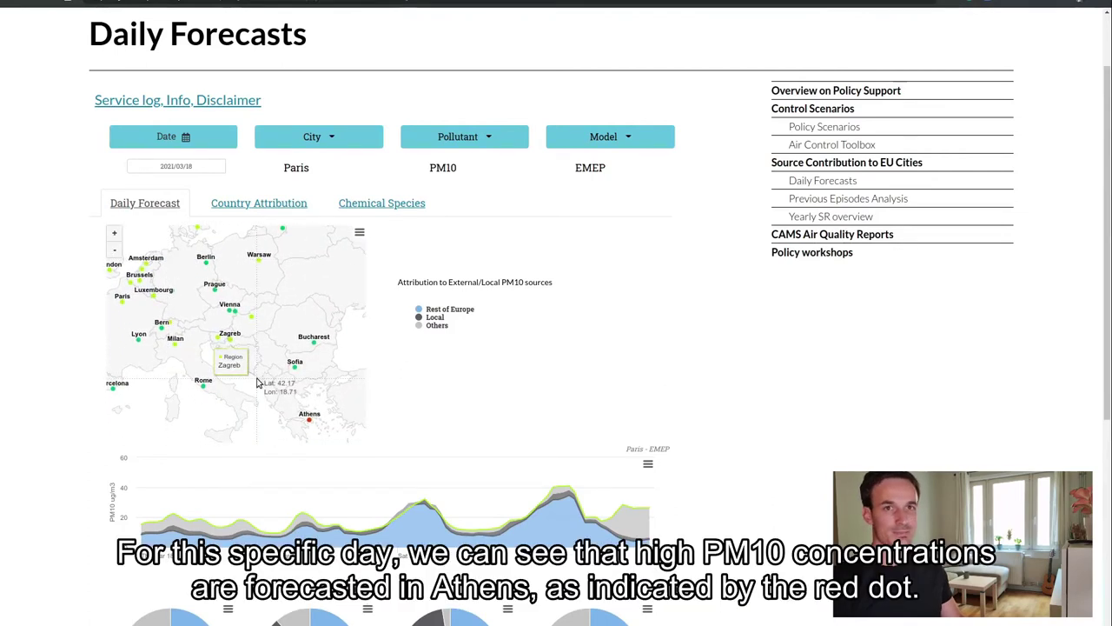
{"action": "left_click_drag", "start_coordinate": [183, 278], "coordinate": [150, 264]}
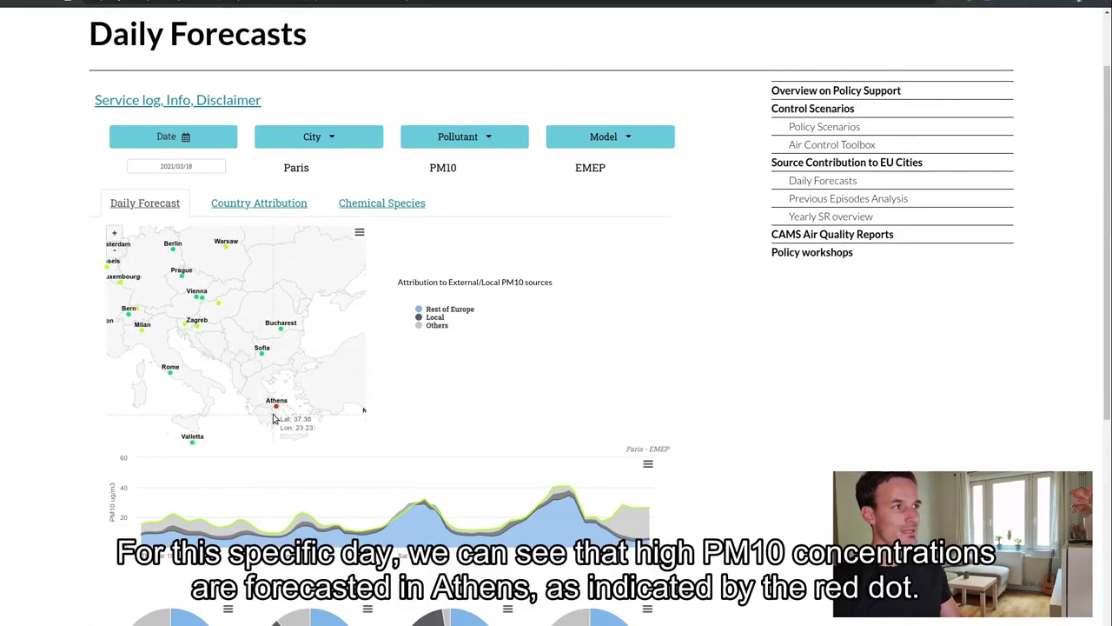
{"action": "mouse_move", "coordinate": [278, 405]}
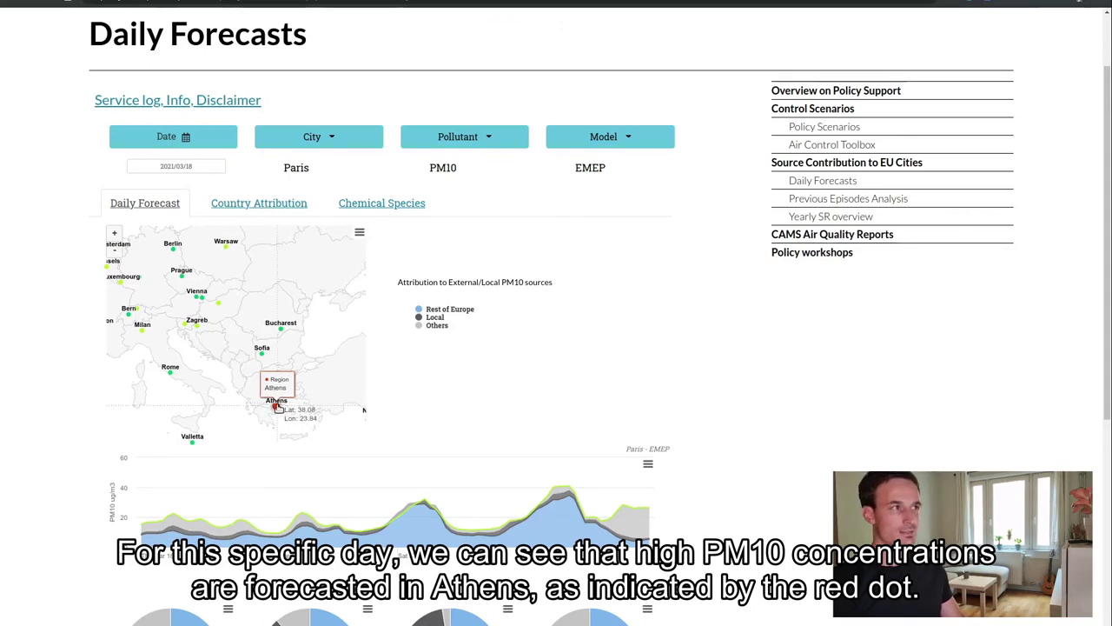
{"action": "left_click", "coordinate": [279, 408]}
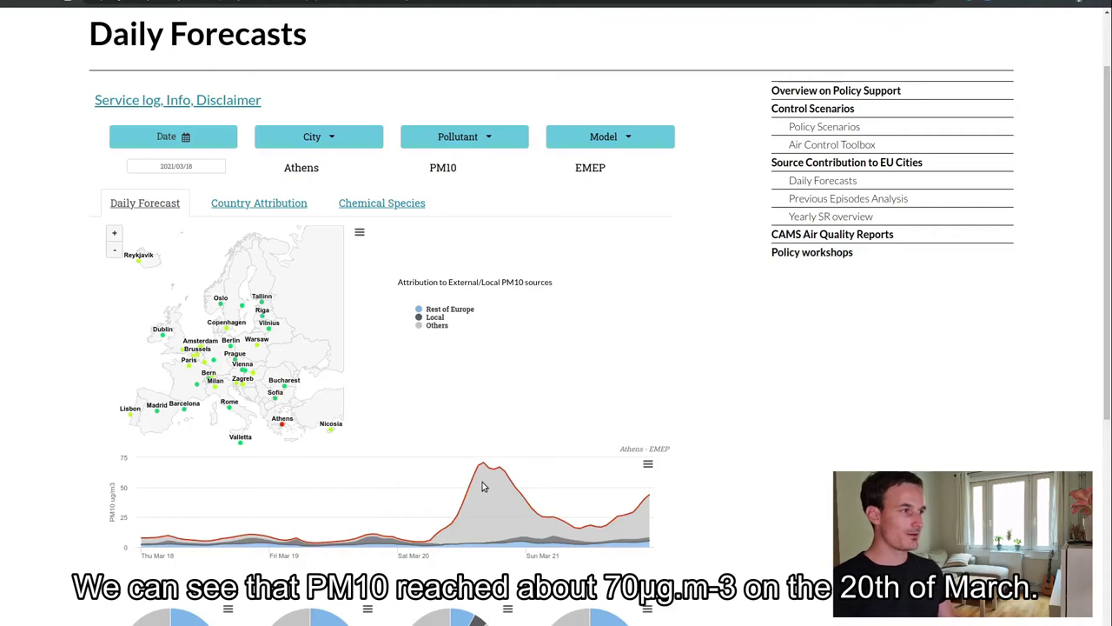
{"action": "mouse_move", "coordinate": [484, 474]}
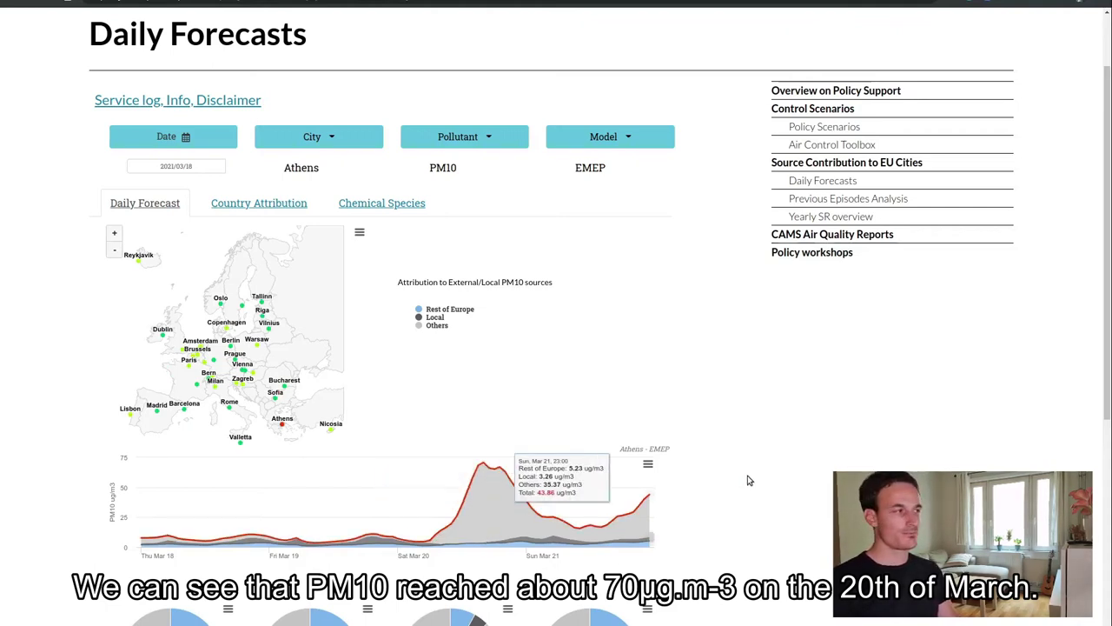
{"action": "scroll", "coordinate": [744, 479], "scroll_direction": "down", "scroll_amount": 3}
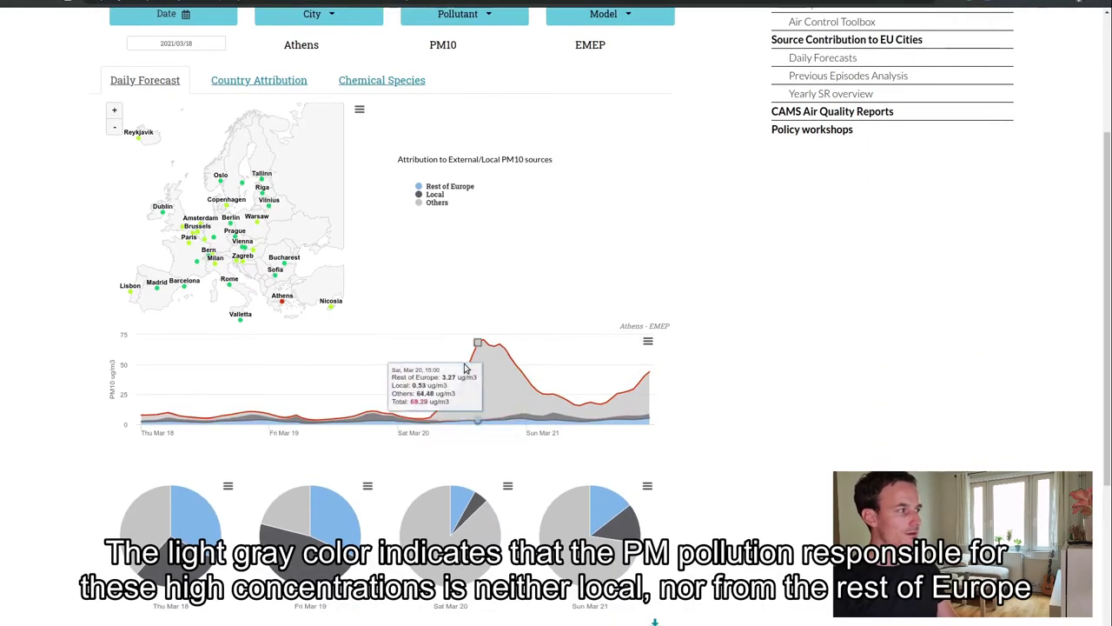
{"action": "left_click", "coordinate": [438, 203]}
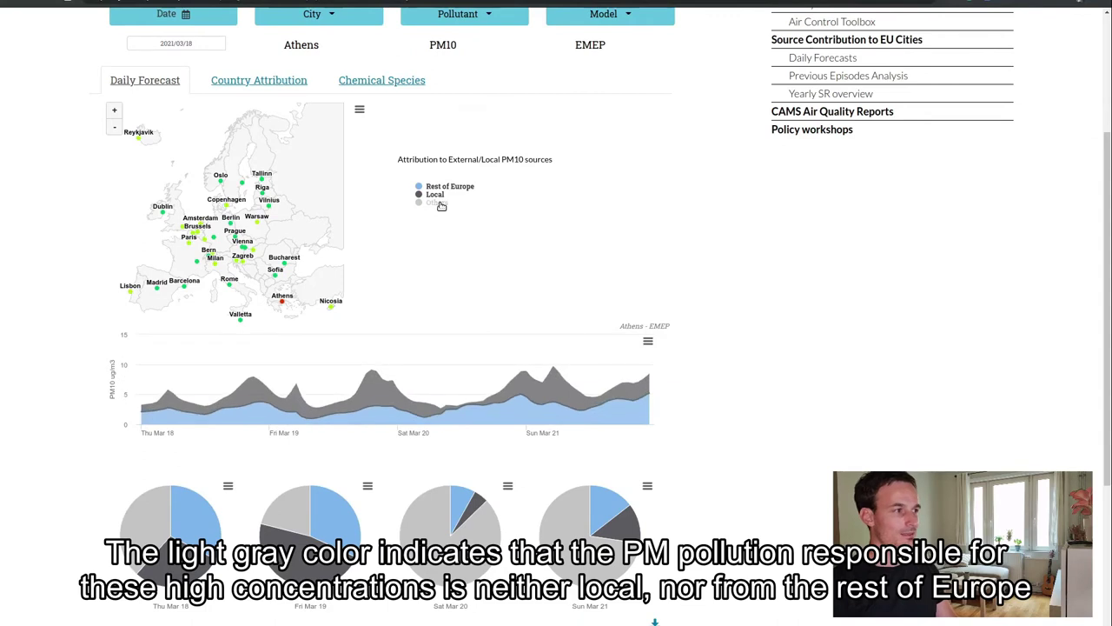
{"action": "left_click", "coordinate": [439, 202]}
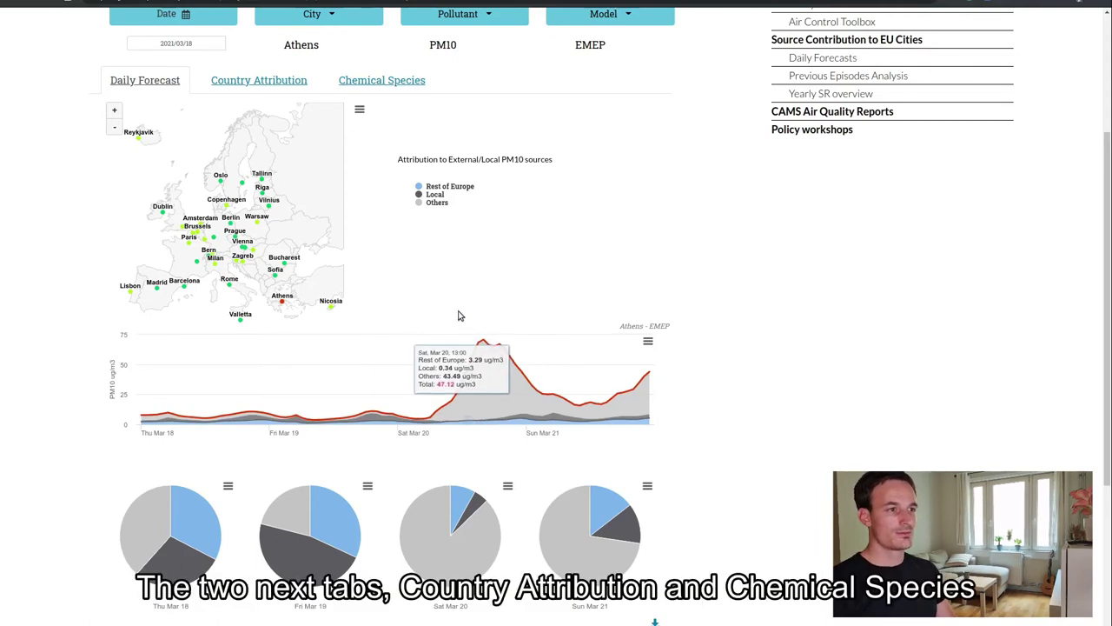
{"action": "scroll", "coordinate": [417, 166], "scroll_direction": "up", "scroll_amount": 3}
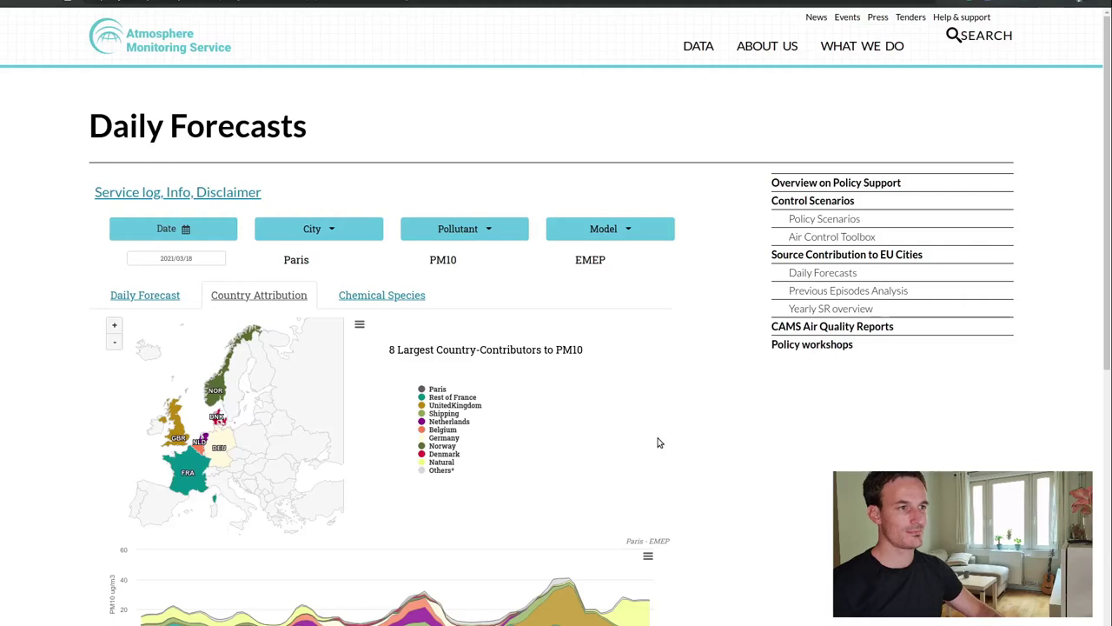
Scroll through Paris PM10 country-attribution map, area chart and pies, with the United Kingdom at 41.6% on Mar 21.
{"action": "scroll", "coordinate": [654, 442], "scroll_direction": "down", "scroll_amount": 2}
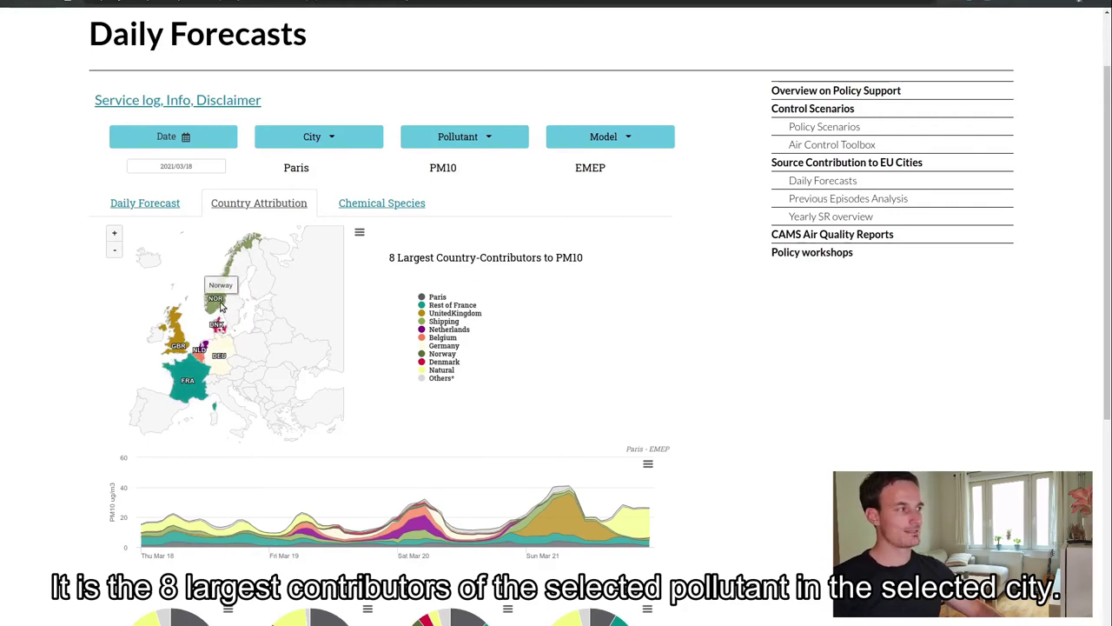
{"action": "scroll", "coordinate": [541, 304], "scroll_direction": "down", "scroll_amount": 1}
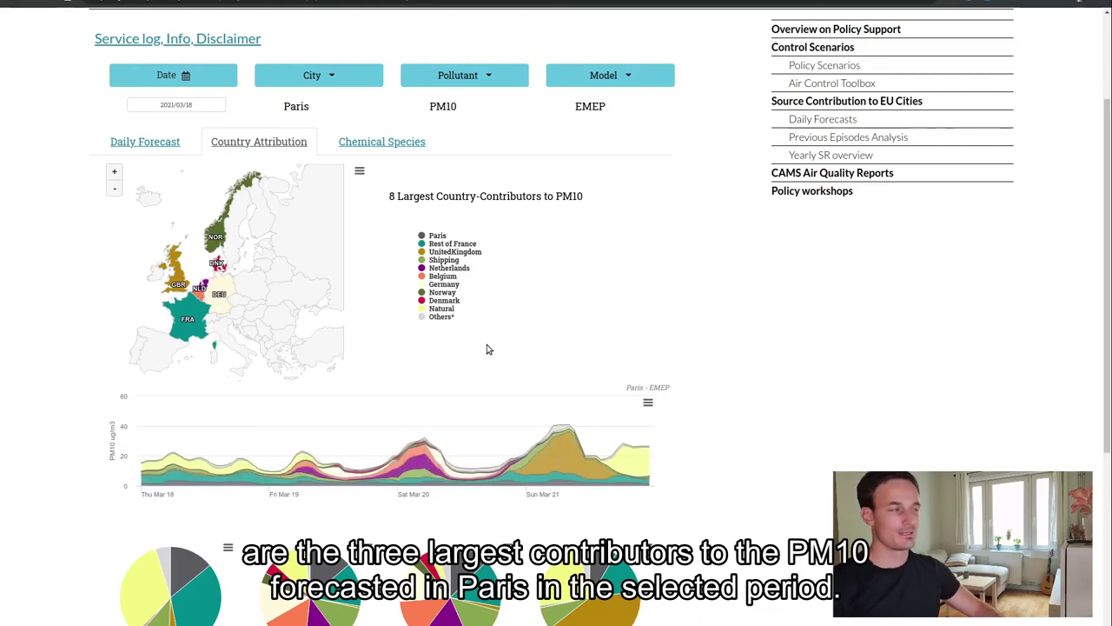
{"action": "scroll", "coordinate": [489, 349], "scroll_direction": "down", "scroll_amount": 1}
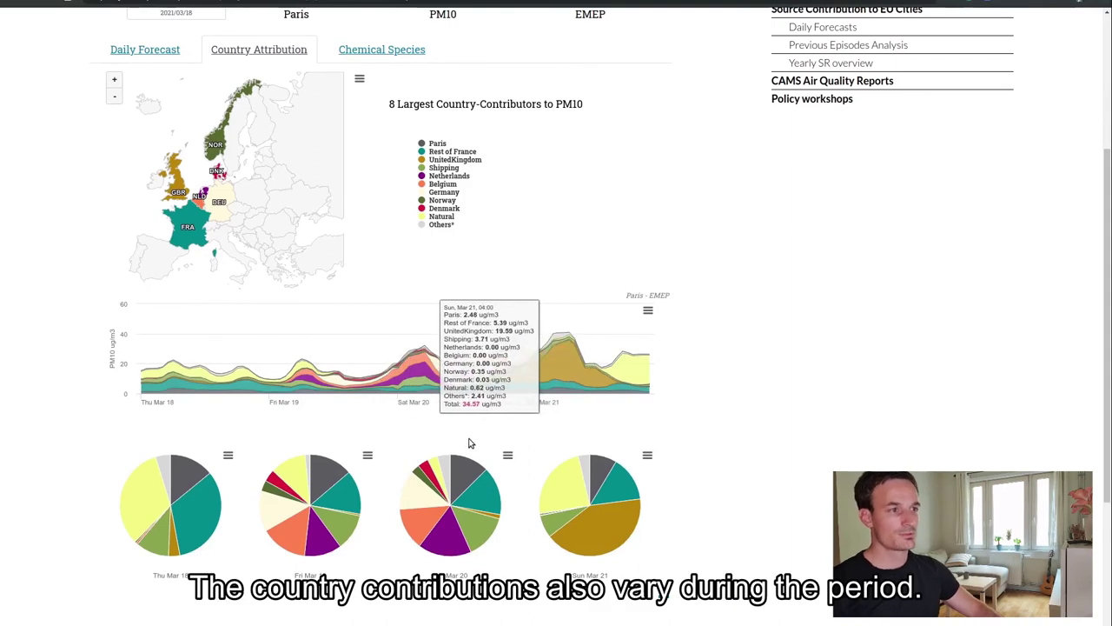
{"action": "mouse_move", "coordinate": [617, 486]}
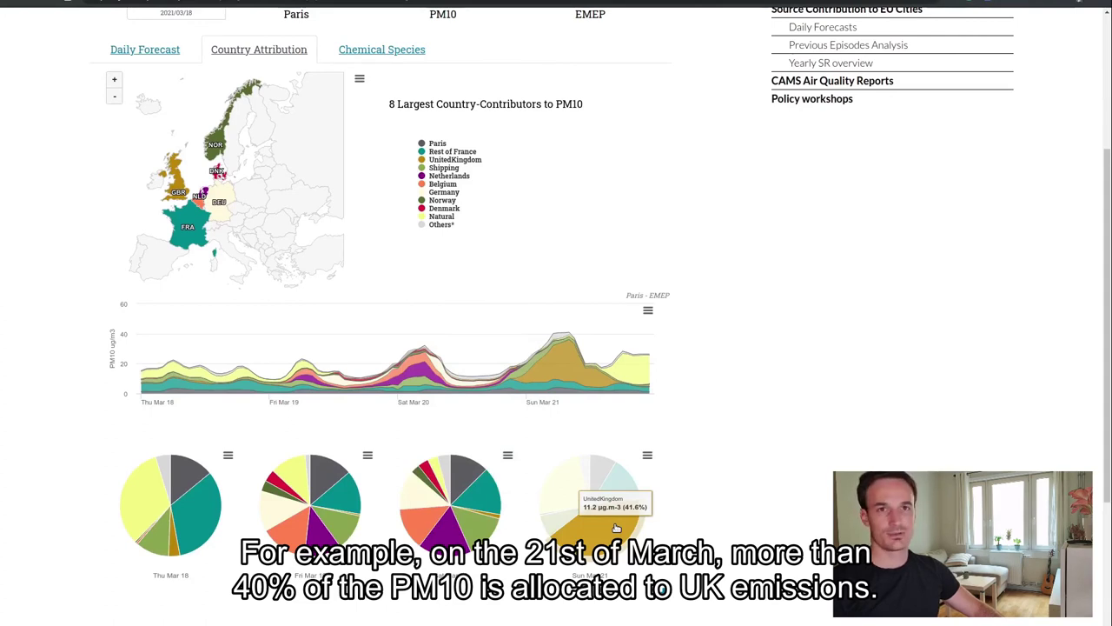
{"action": "scroll", "coordinate": [616, 528], "scroll_direction": "up", "scroll_amount": 3}
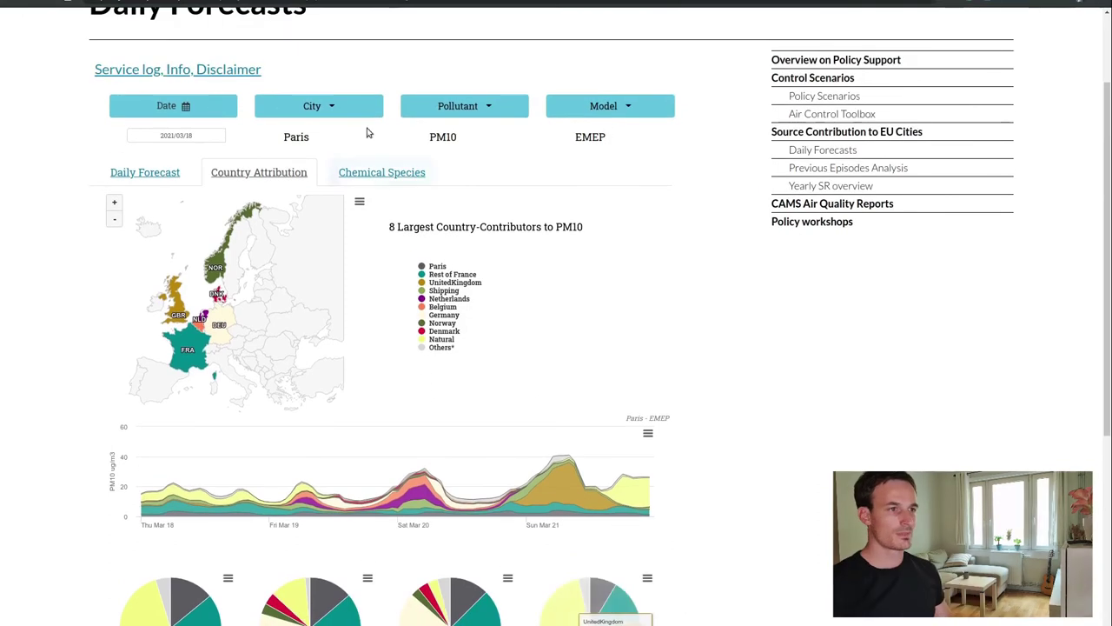
{"action": "left_click", "coordinate": [362, 110]}
Switch the city to Athens and scroll down to its country-contribution pie charts.
{"action": "scroll", "coordinate": [298, 192], "scroll_direction": "up", "scroll_amount": 10}
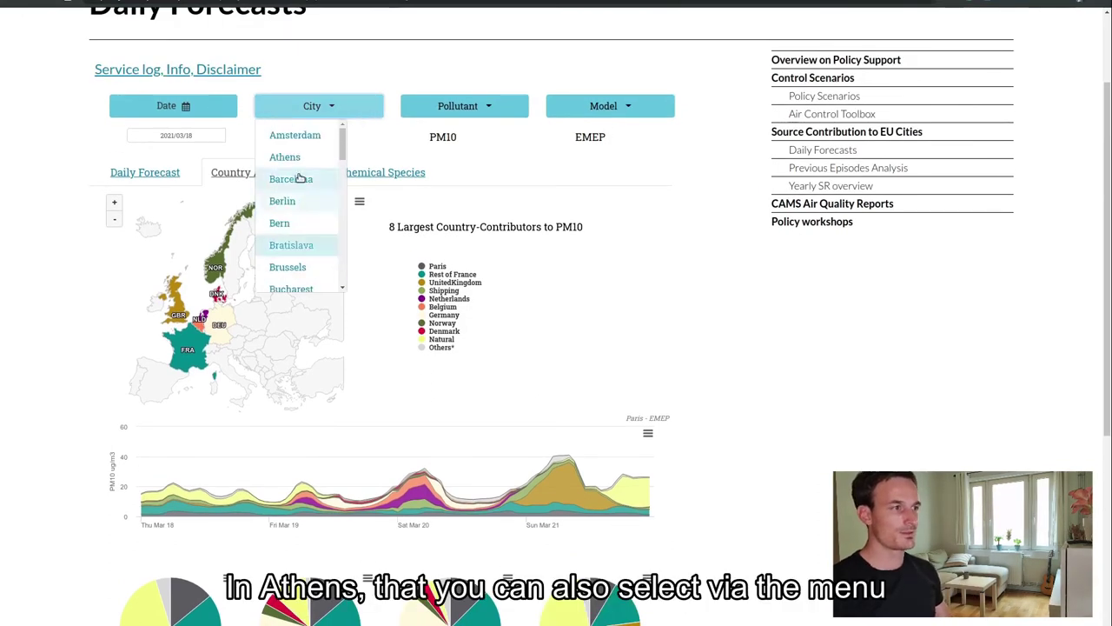
{"action": "left_click", "coordinate": [298, 156]}
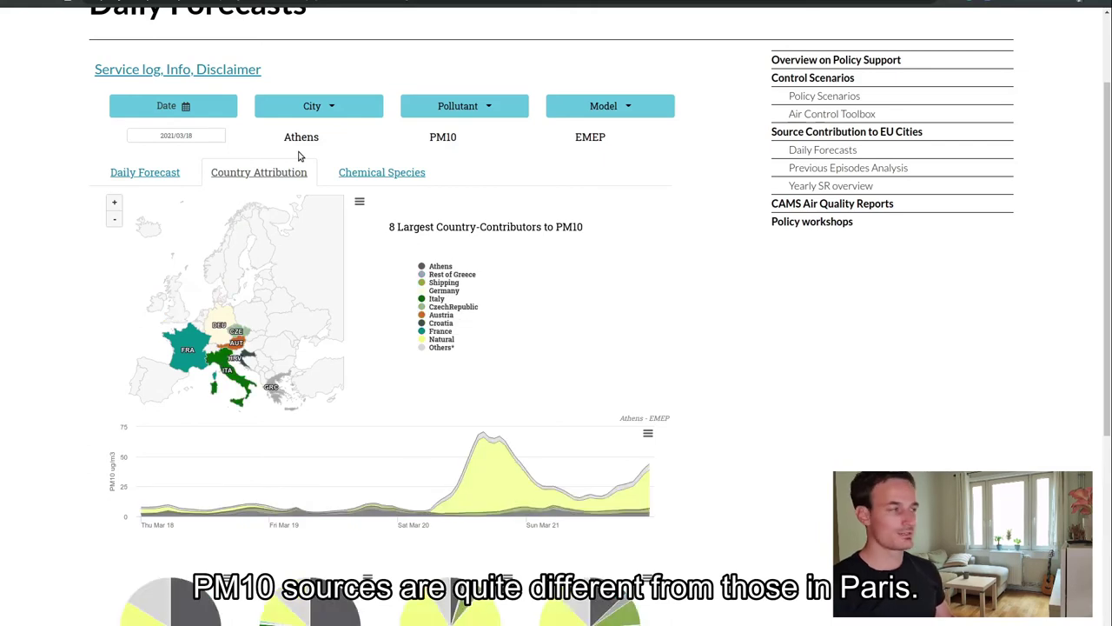
{"action": "scroll", "coordinate": [360, 348], "scroll_direction": "down", "scroll_amount": 1}
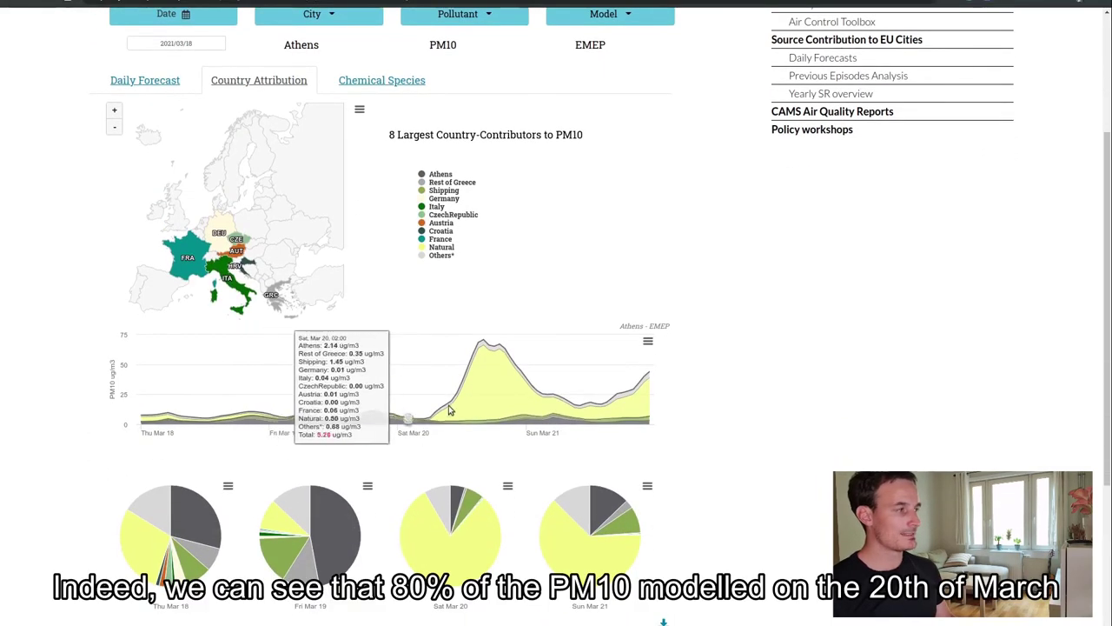
{"action": "mouse_move", "coordinate": [435, 554]}
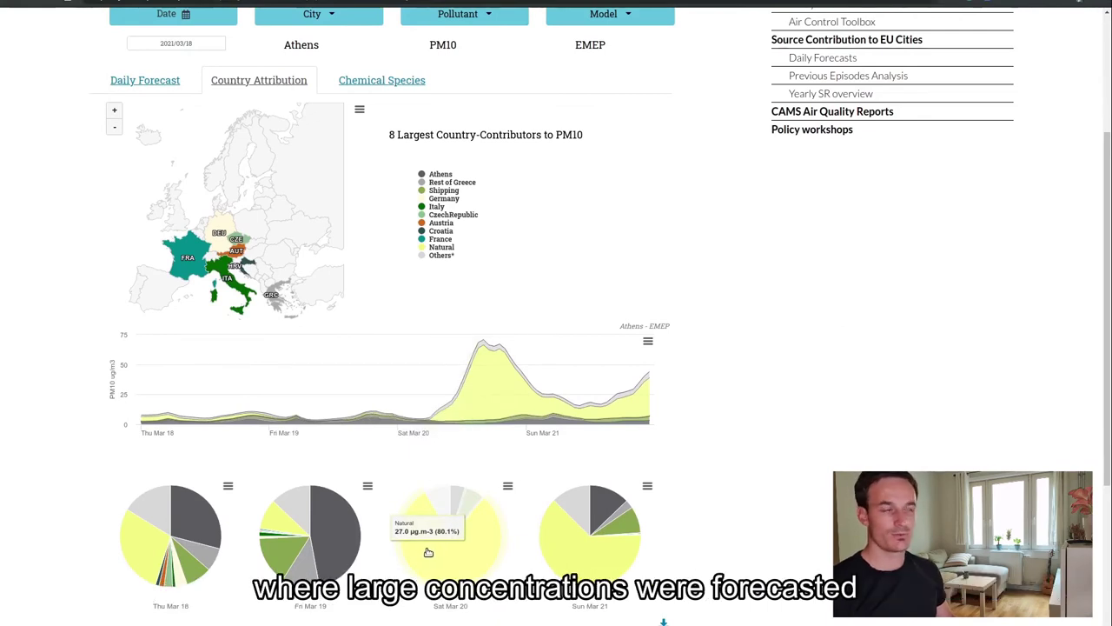
{"action": "mouse_move", "coordinate": [498, 372]}
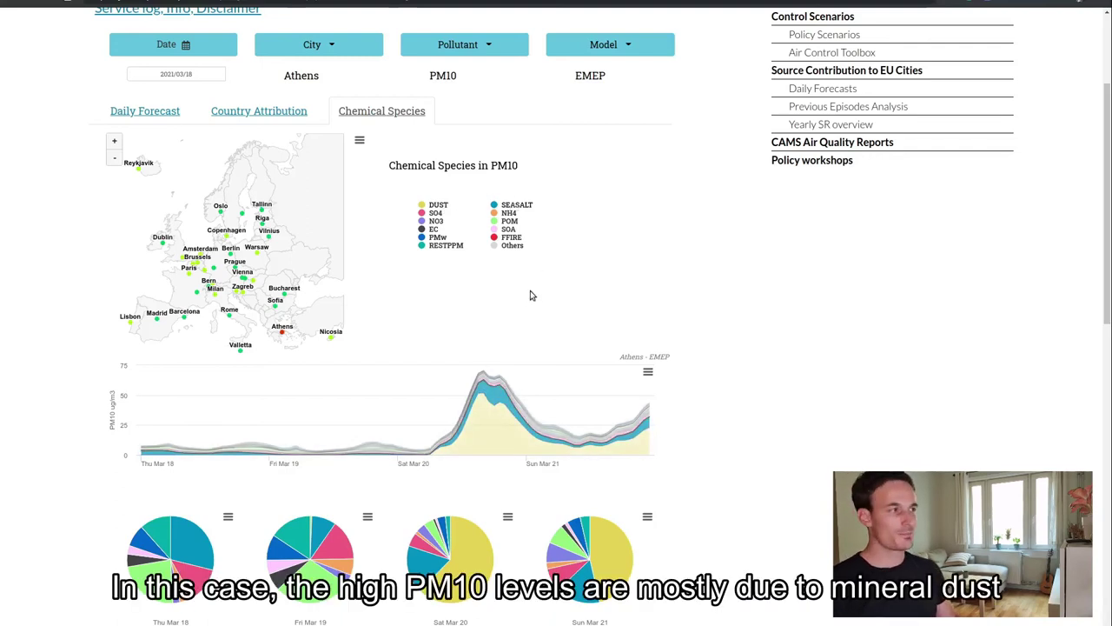
Inspect the Athens PM10 species chart, peaking near 70 µg/m³ on Sat Mar 20 with dust largest.
{"action": "mouse_move", "coordinate": [482, 443]}
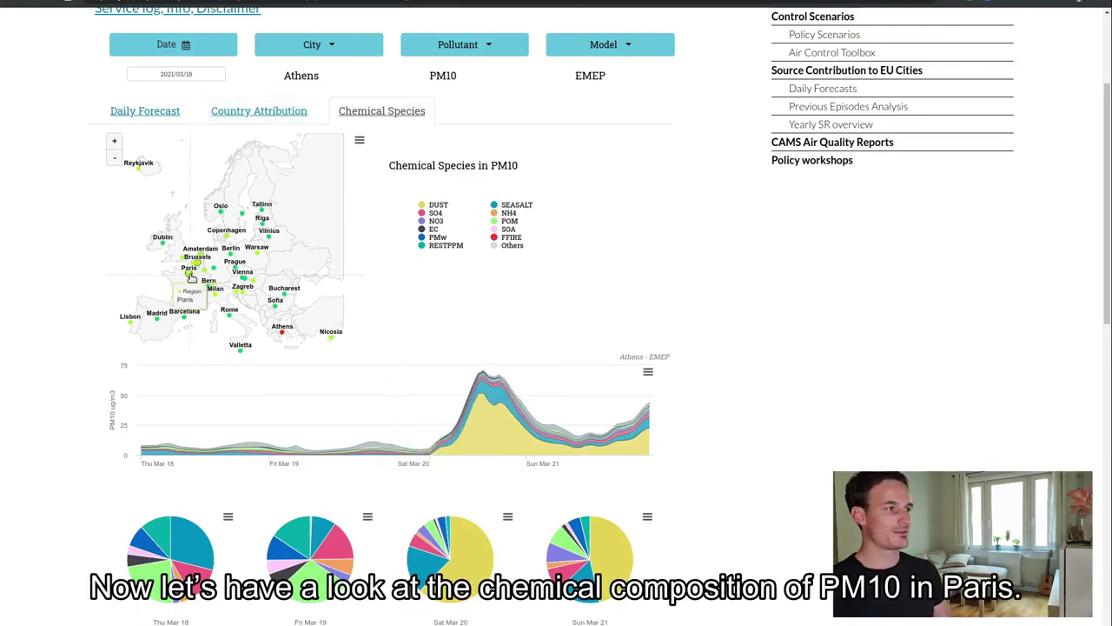
Select Paris on the map and inspect its species pies, showing sea salt at 32.6% on Mar 18.
{"action": "left_click", "coordinate": [191, 277]}
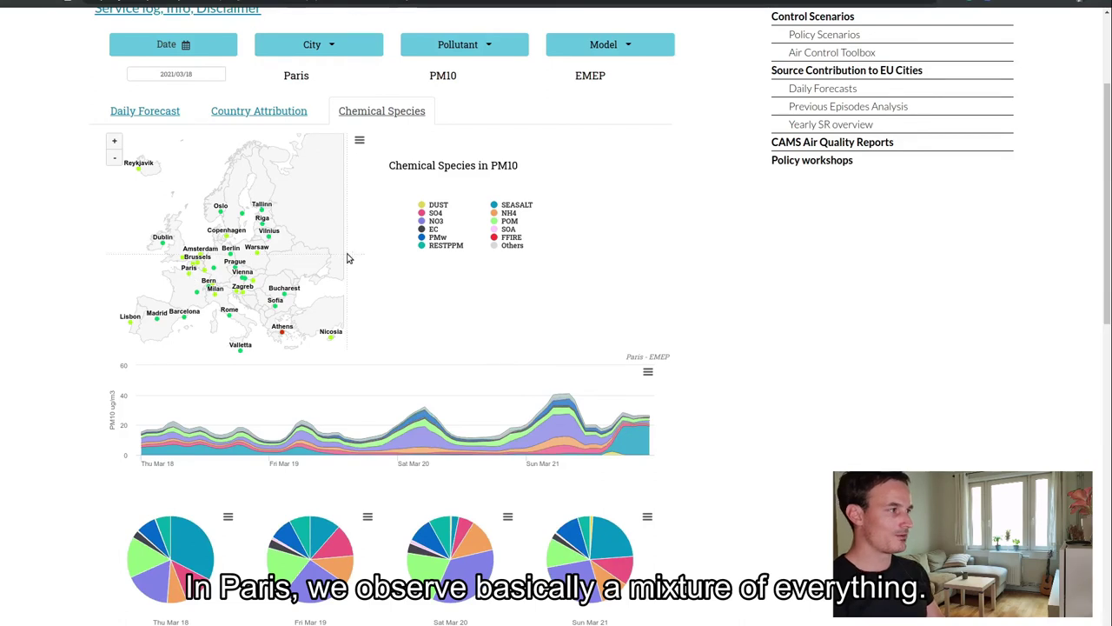
{"action": "scroll", "coordinate": [502, 318], "scroll_direction": "down", "scroll_amount": 1}
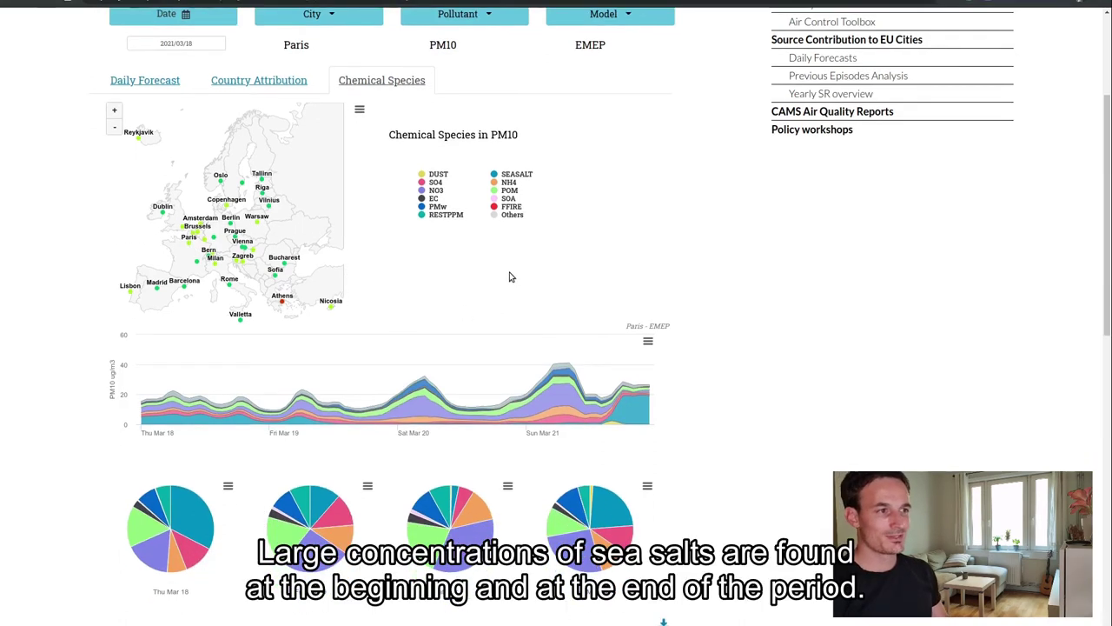
{"action": "mouse_move", "coordinate": [207, 516]}
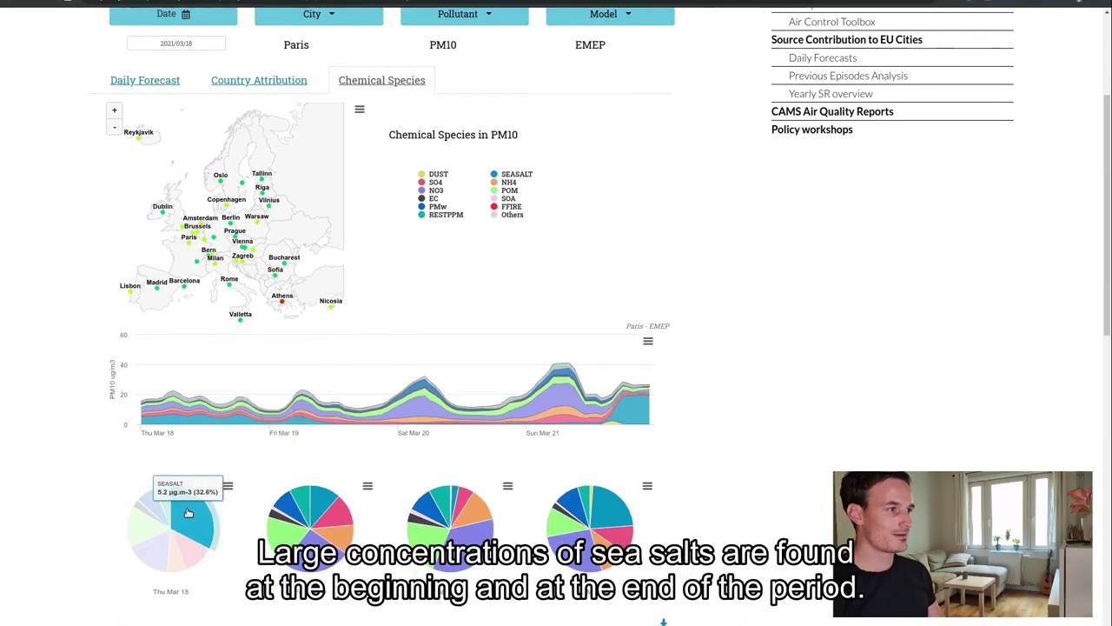
{"action": "scroll", "coordinate": [188, 513], "scroll_direction": "up", "scroll_amount": 1}
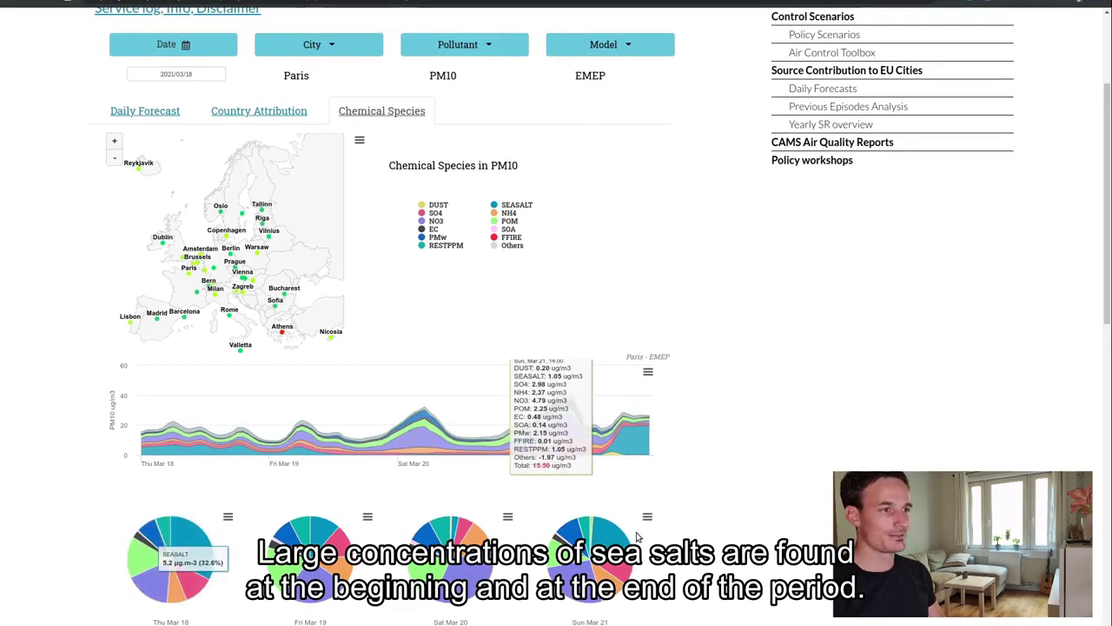
{"action": "mouse_move", "coordinate": [616, 542]}
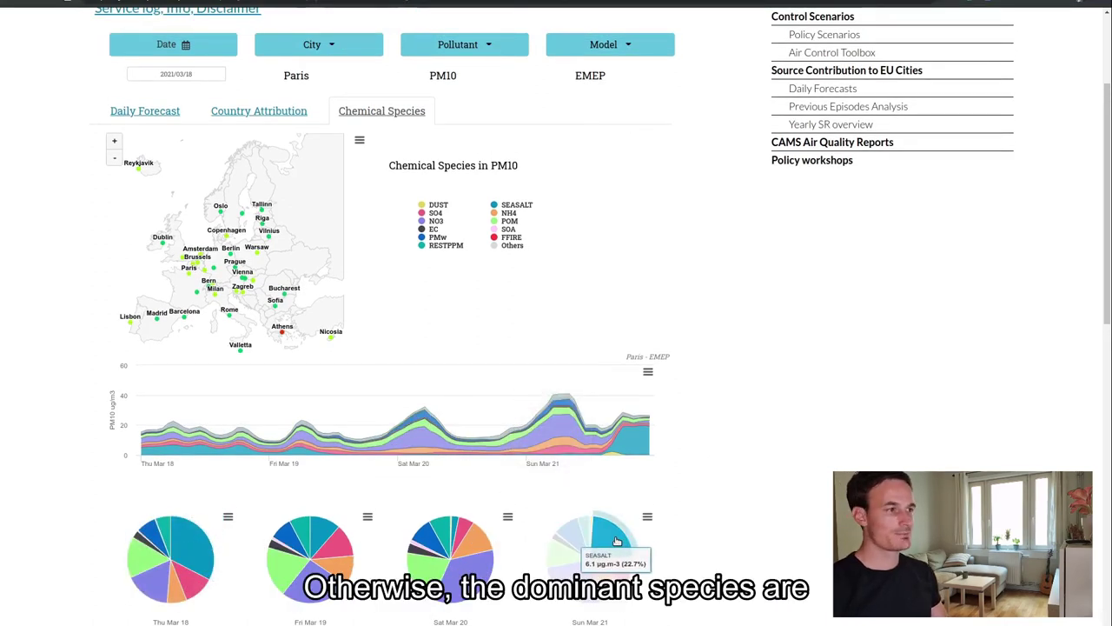
{"action": "mouse_move", "coordinate": [194, 584]}
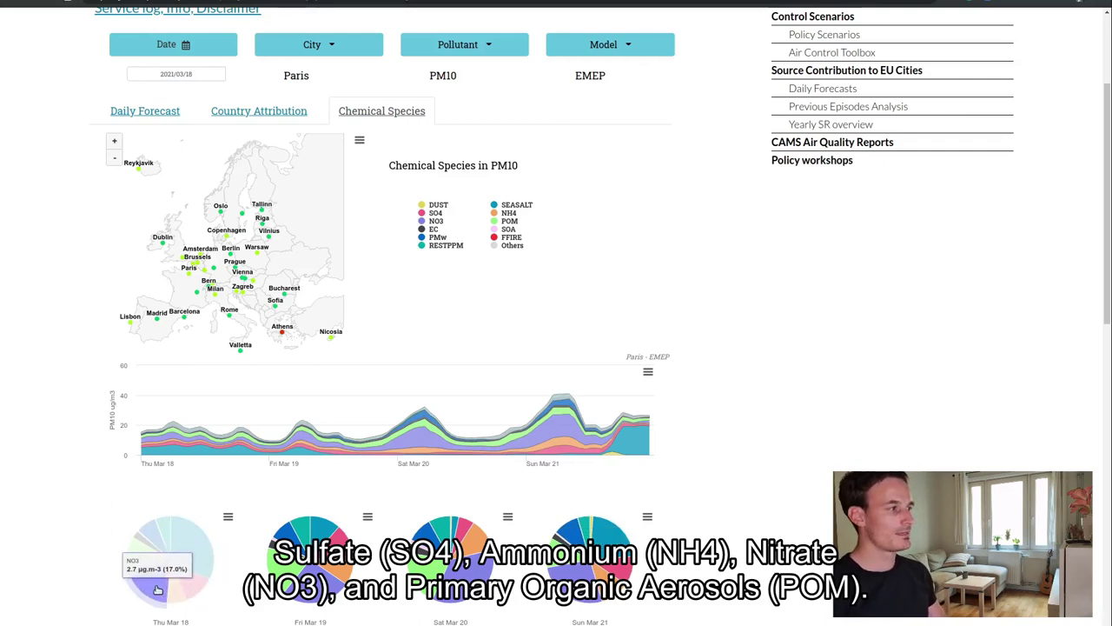
{"action": "mouse_move", "coordinate": [140, 560]}
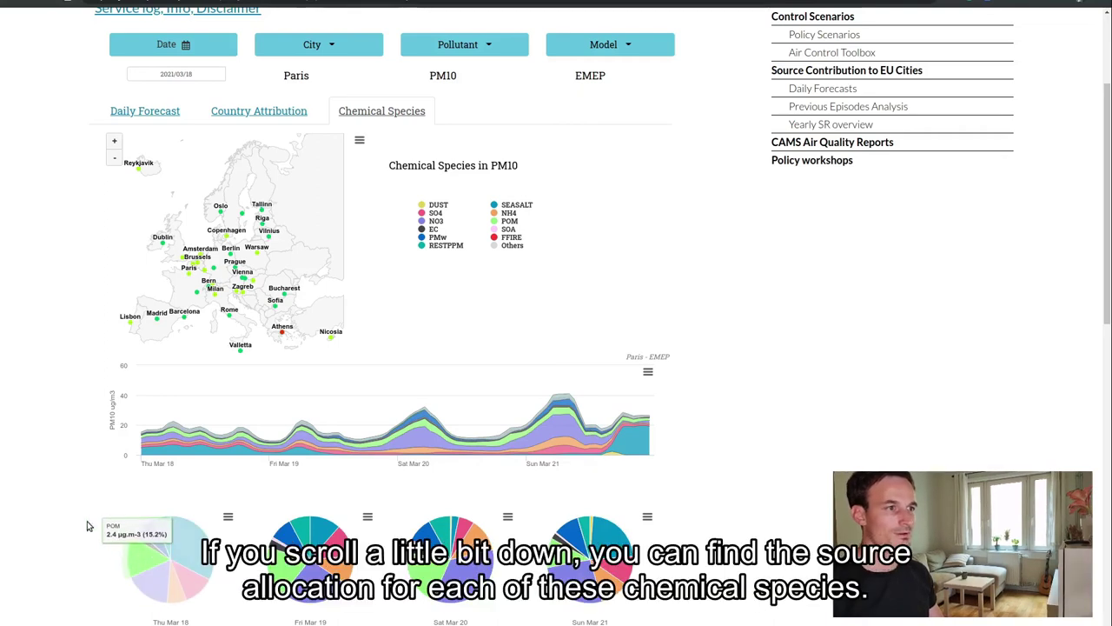
Compare Paris country contributions for POM, NO3 and NH4, finishing on SO4.
{"action": "scroll", "coordinate": [252, 429], "scroll_direction": "down", "scroll_amount": 2}
{"action": "scroll", "coordinate": [415, 432], "scroll_direction": "down", "scroll_amount": 4}
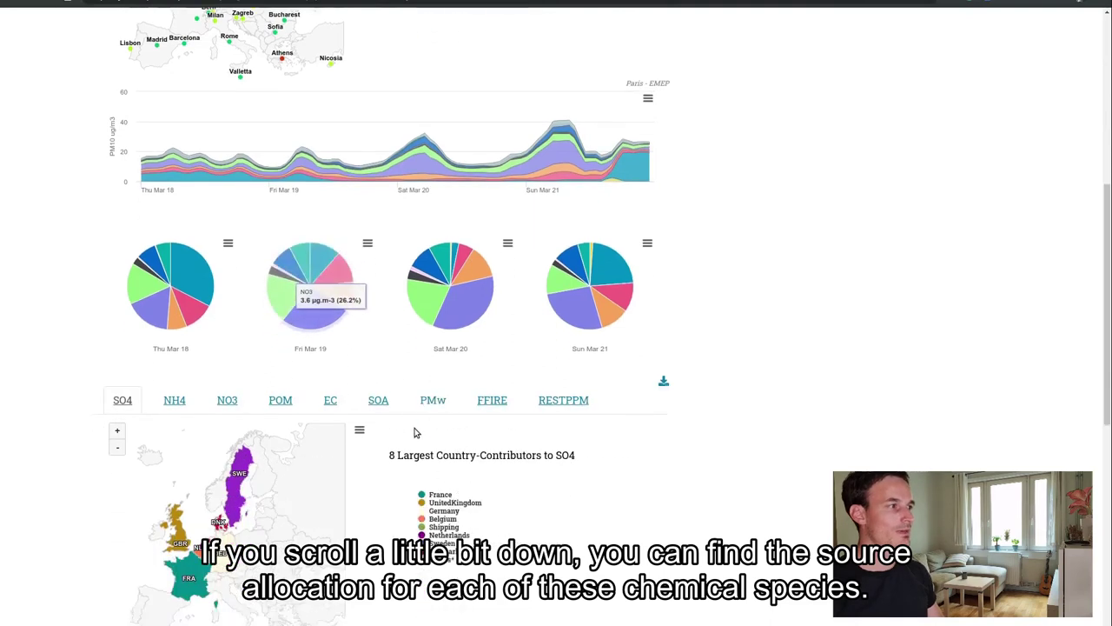
{"action": "scroll", "coordinate": [414, 434], "scroll_direction": "down", "scroll_amount": 1}
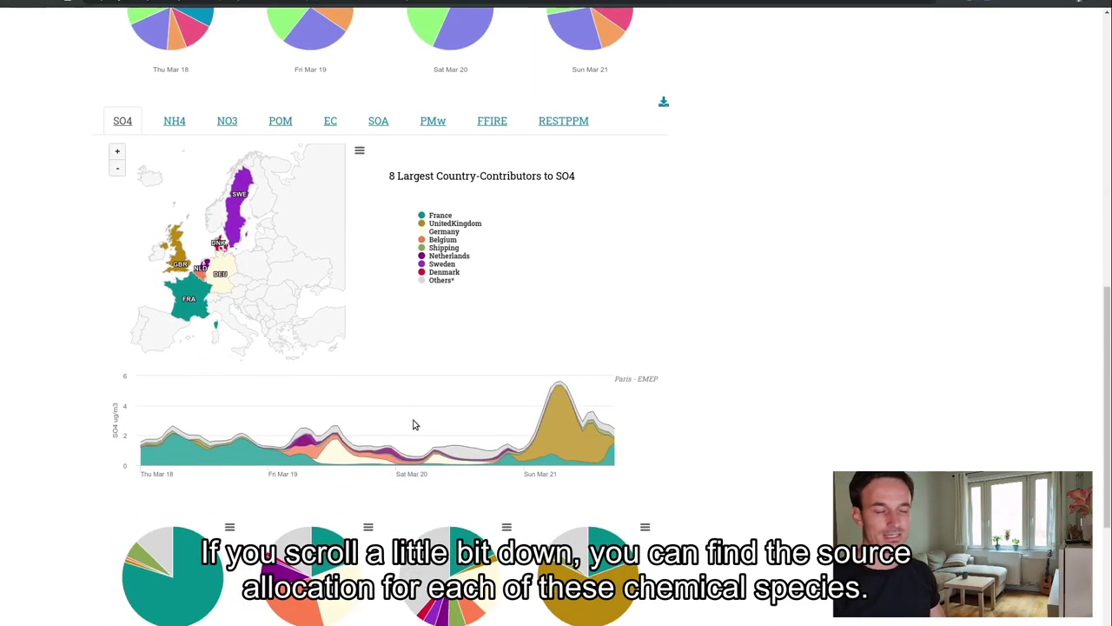
{"action": "left_click", "coordinate": [285, 171]}
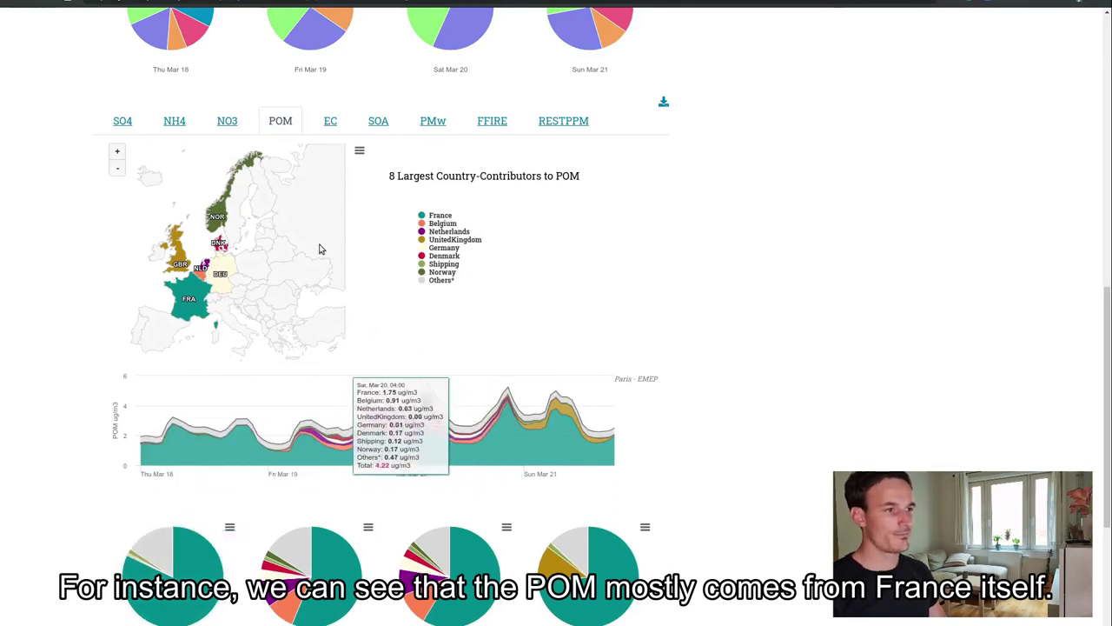
{"action": "left_click", "coordinate": [228, 119]}
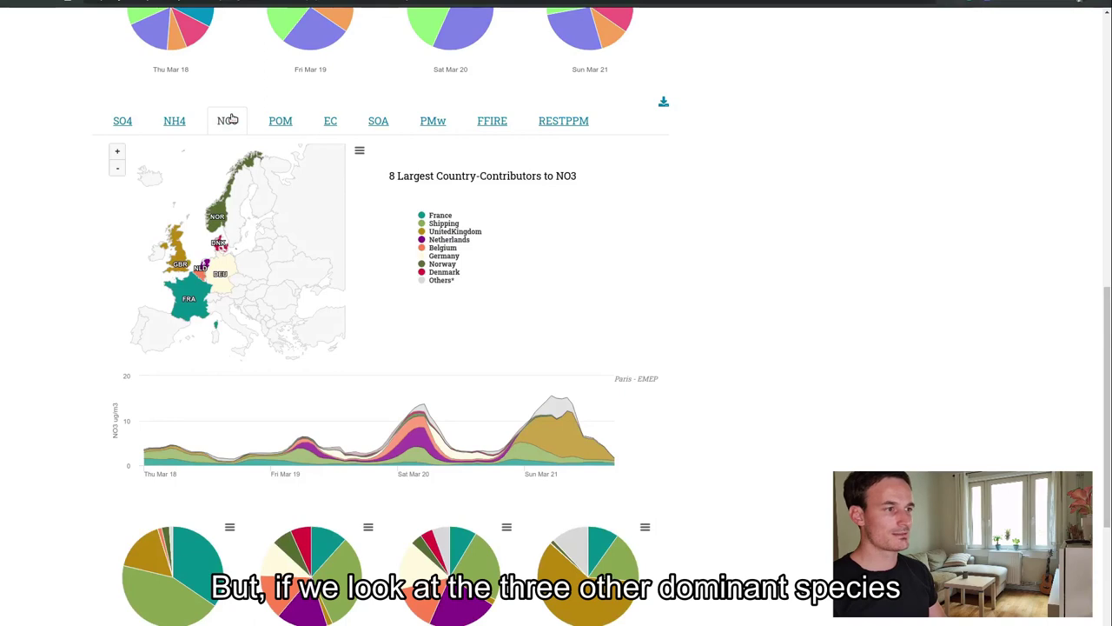
{"action": "left_click", "coordinate": [174, 121]}
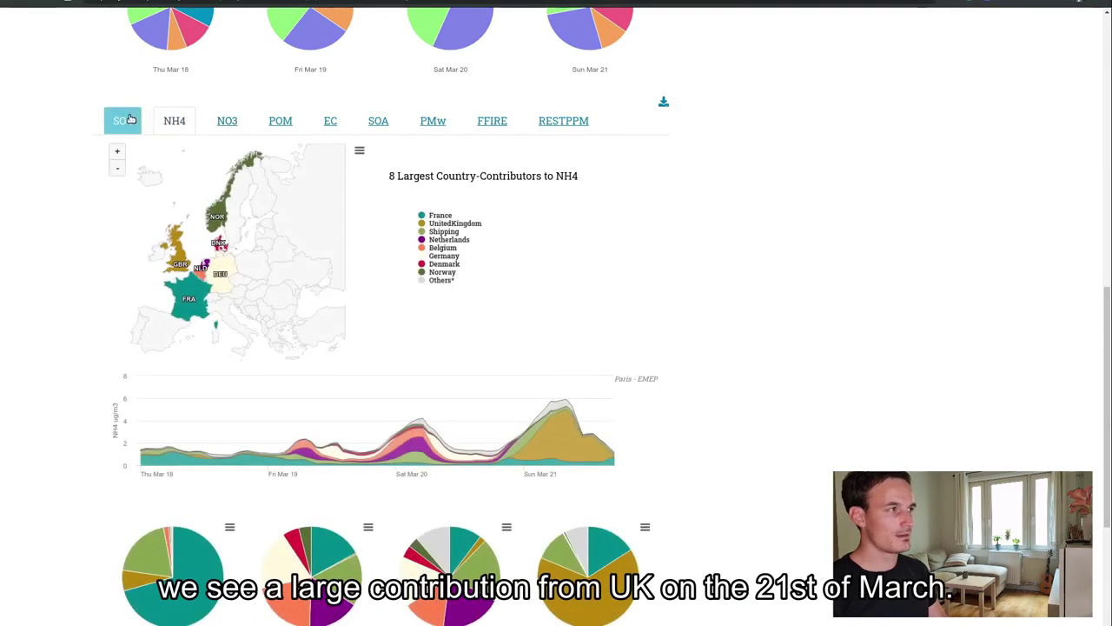
{"action": "left_click", "coordinate": [126, 120]}
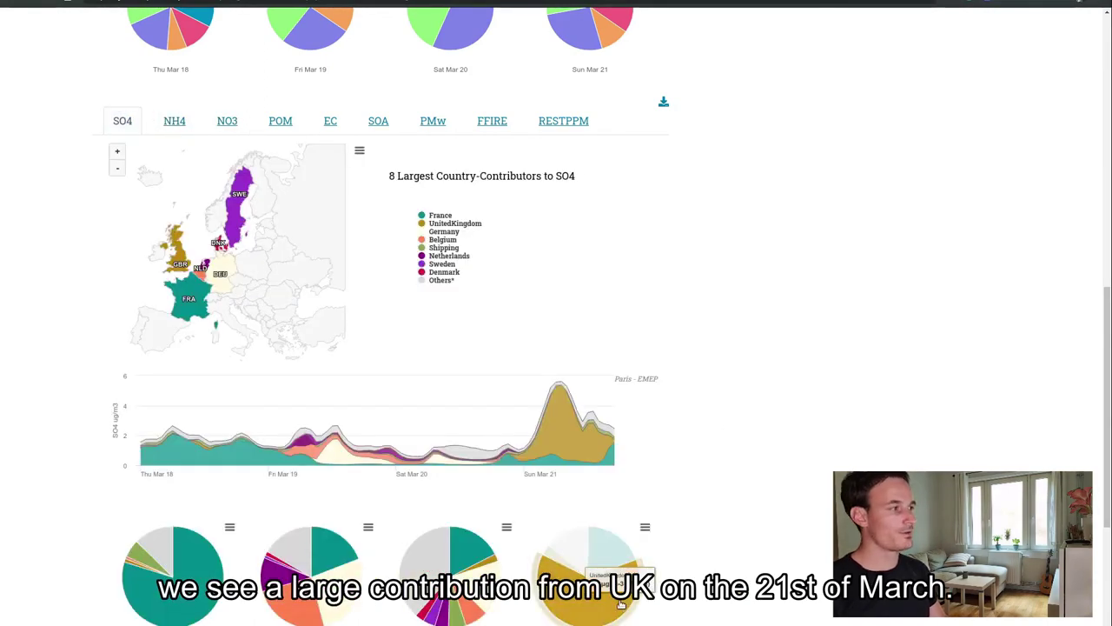